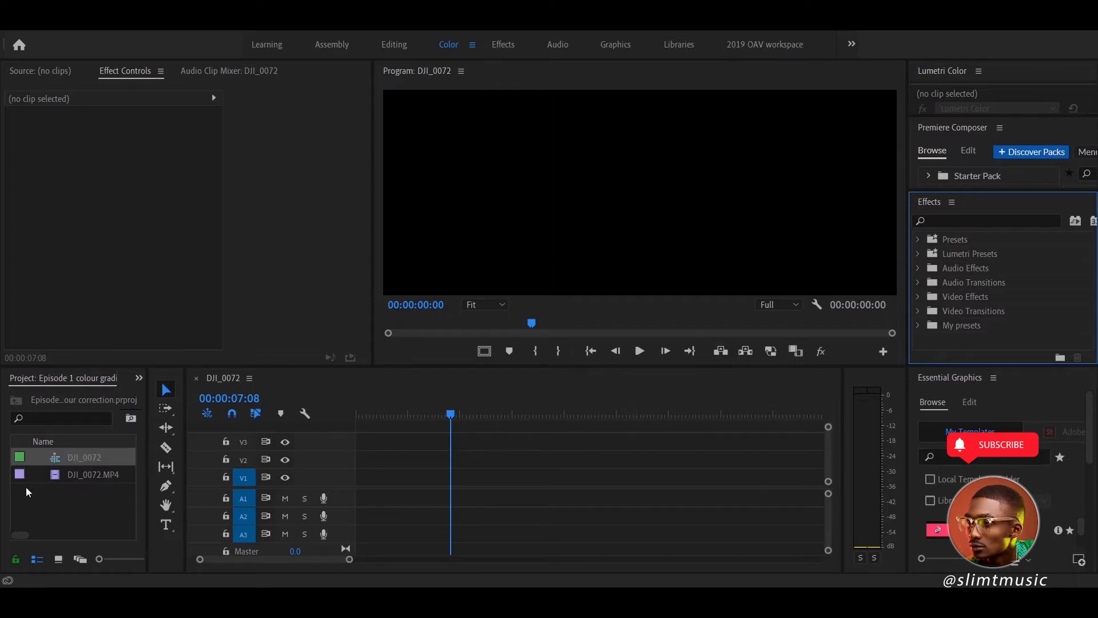
- Preview the DJI_0072.MP4 footage in the Source monitor by scrubbing to about 00:00:02:29
double_click(81, 477)
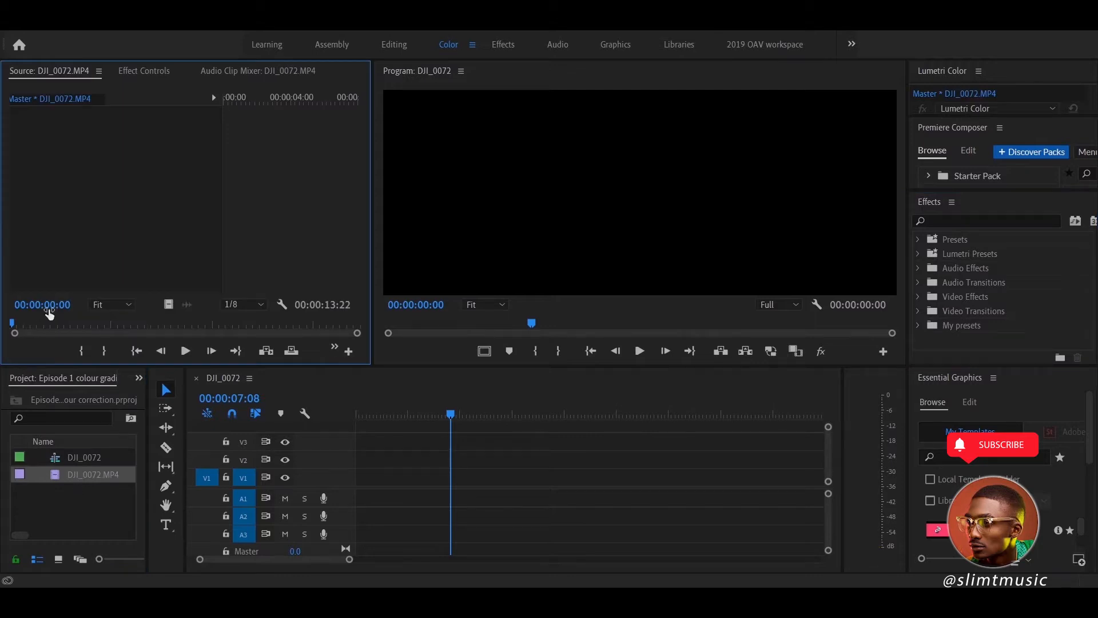
left_click_drag(22, 318, 89, 352)
left_click(82, 519)
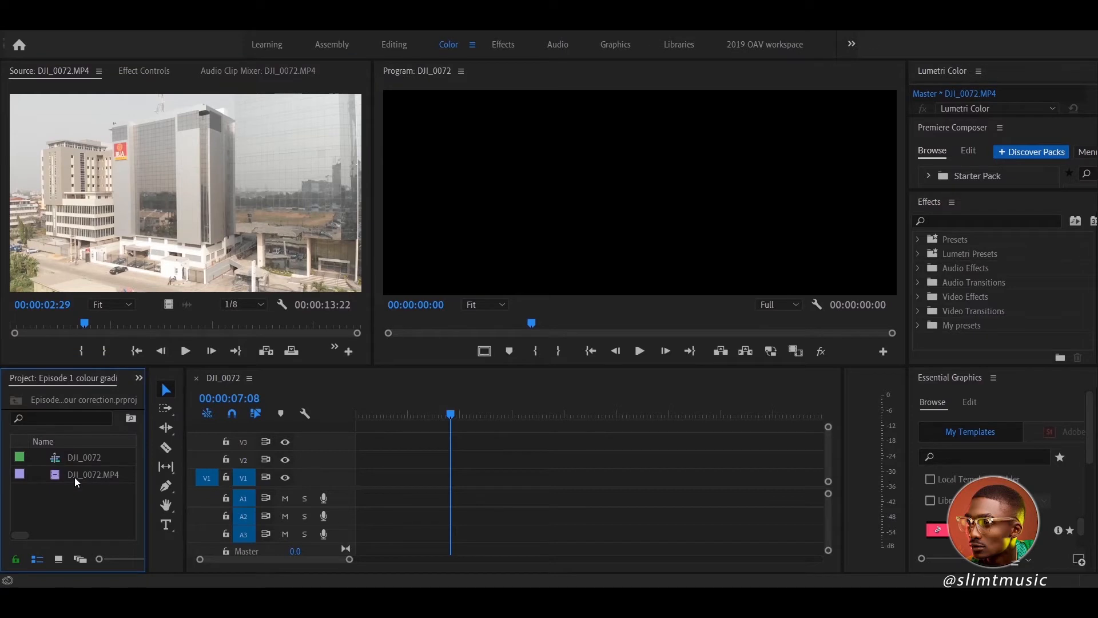
- Place DJI_0072.MP4 at the start of video track V1 and play its opening up to about 00:00:02:03
left_click_drag(63, 476, 357, 483)
left_click_drag(447, 410, 368, 419)
key("space")
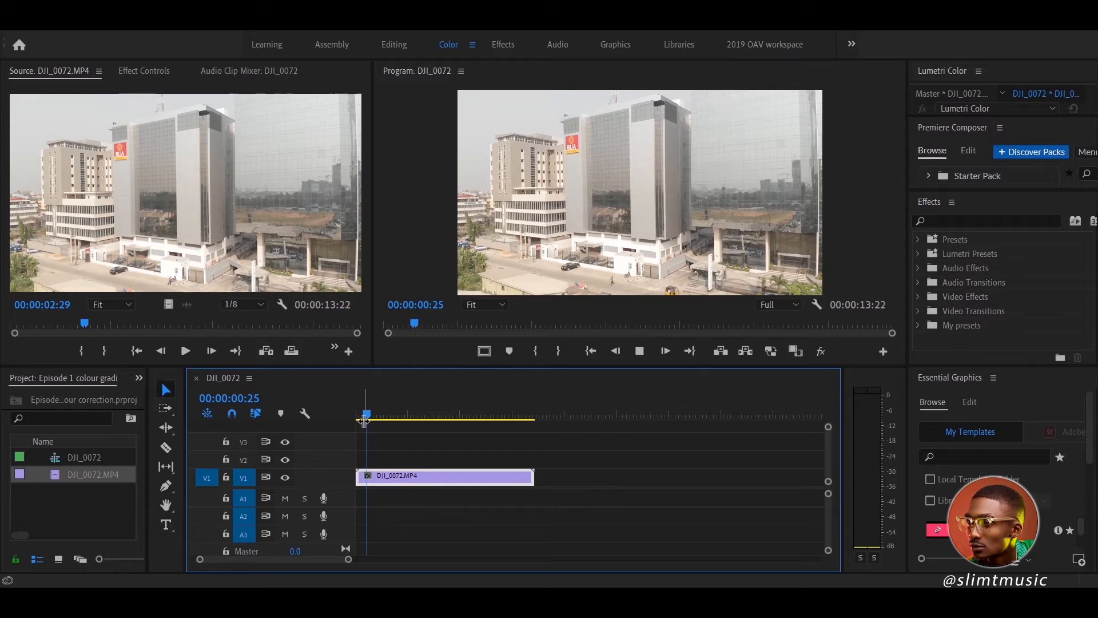
key("space")
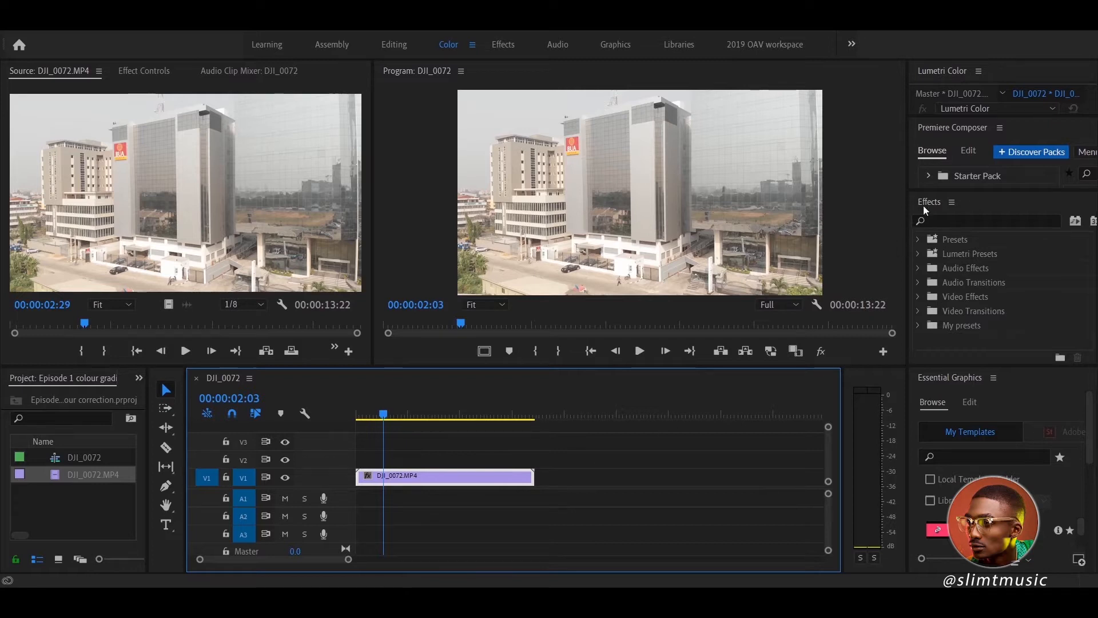
- Find the Lumetri Color effect by searching "lumetri color" and apply it to the DJI_0072.MP4 clip on V1
left_click(963, 218)
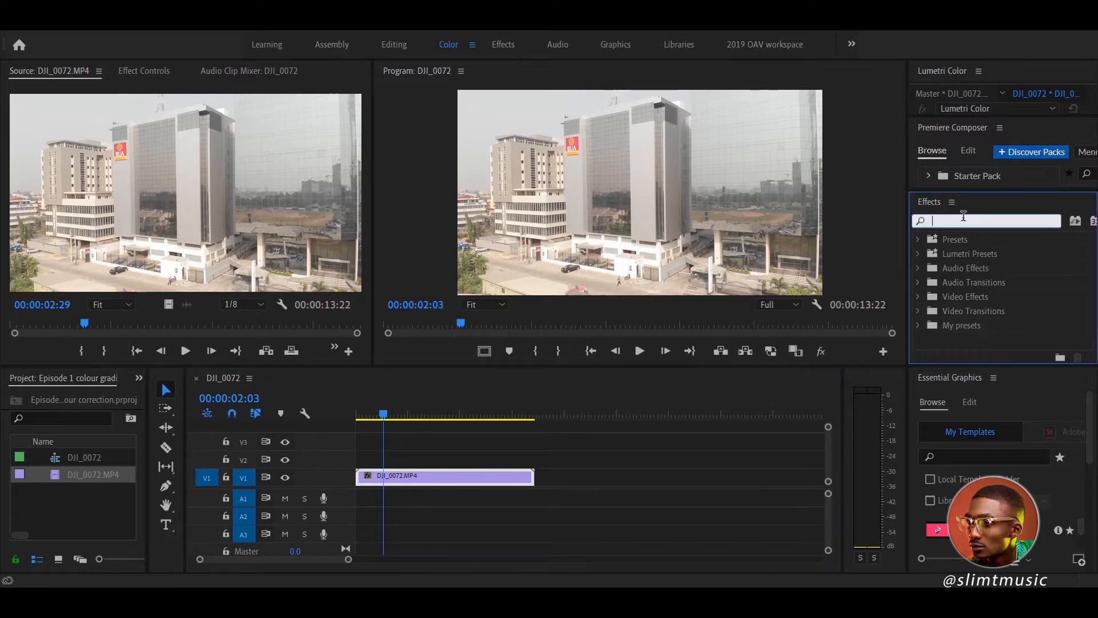
type("lumetri")
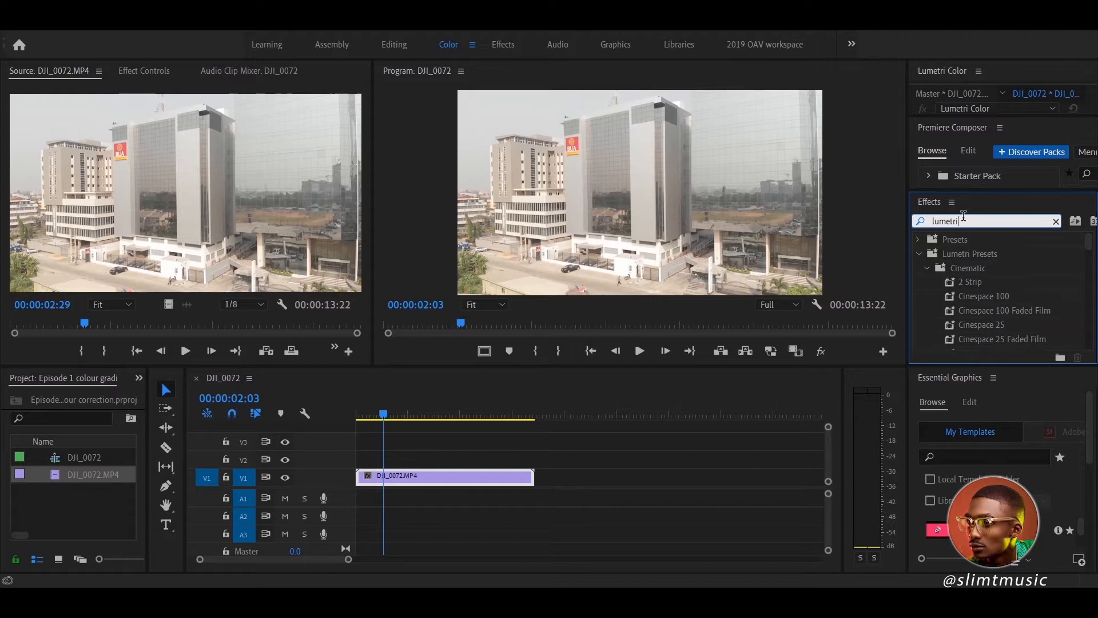
type(" color")
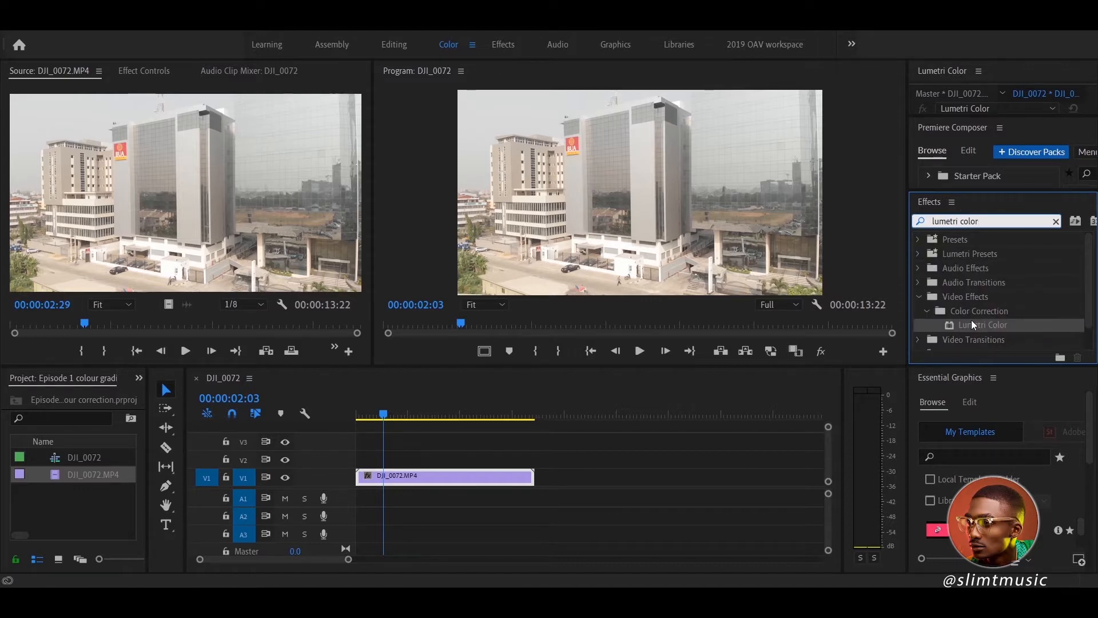
left_click_drag(971, 320, 461, 485)
left_click(627, 500)
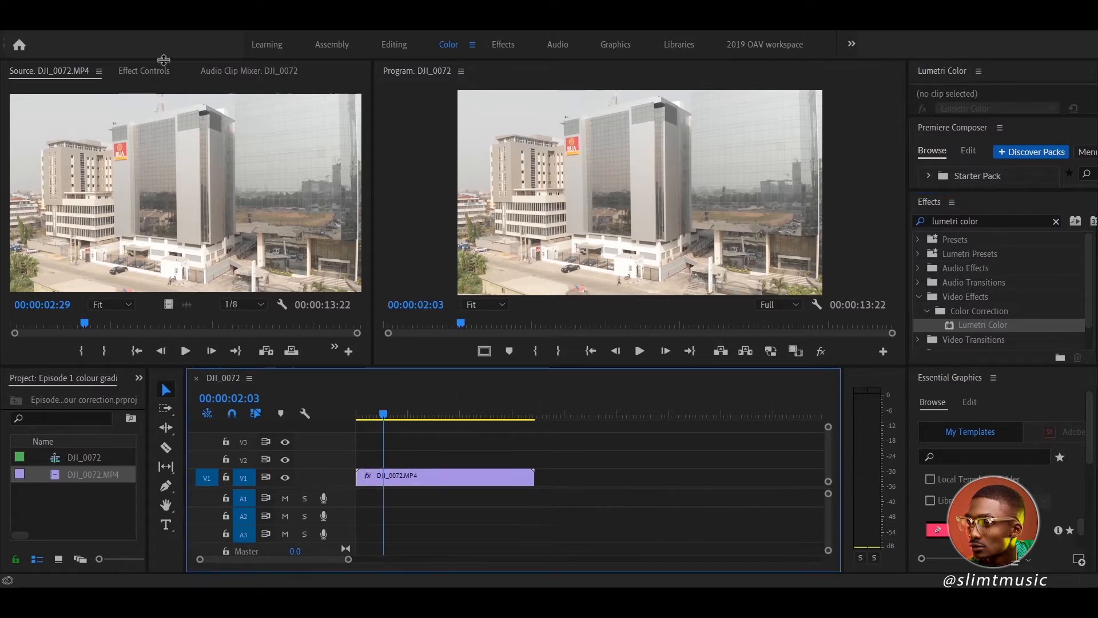
- Show the clip's Lumetri Basic Correction settings, keep Exposure at 0.0 and set Contrast to 65
left_click(135, 73)
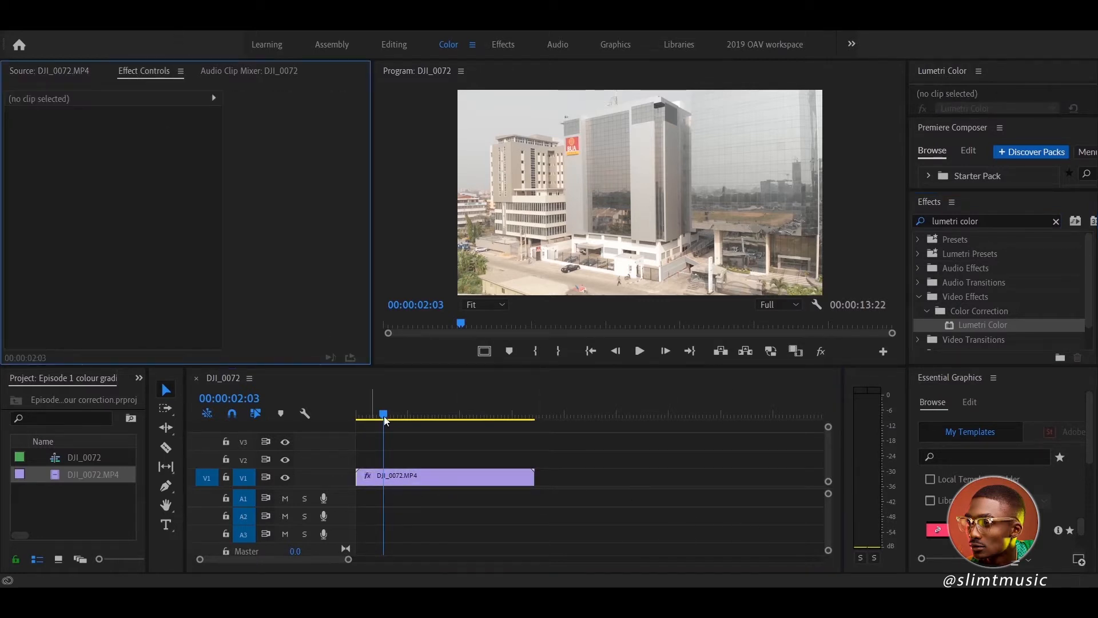
left_click(427, 482)
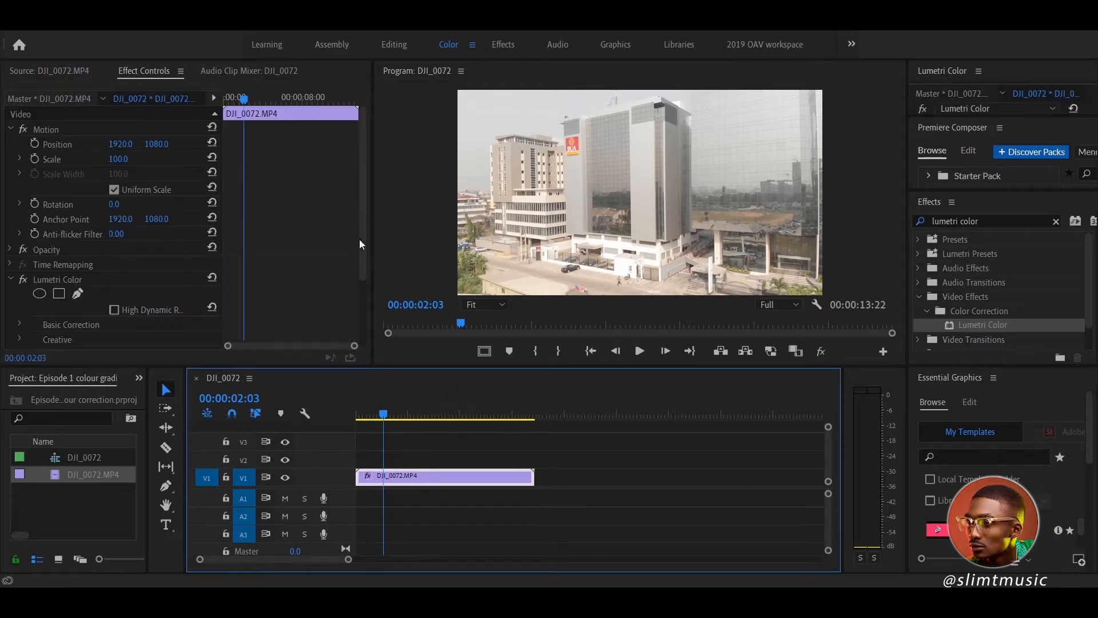
left_click_drag(362, 225, 358, 310)
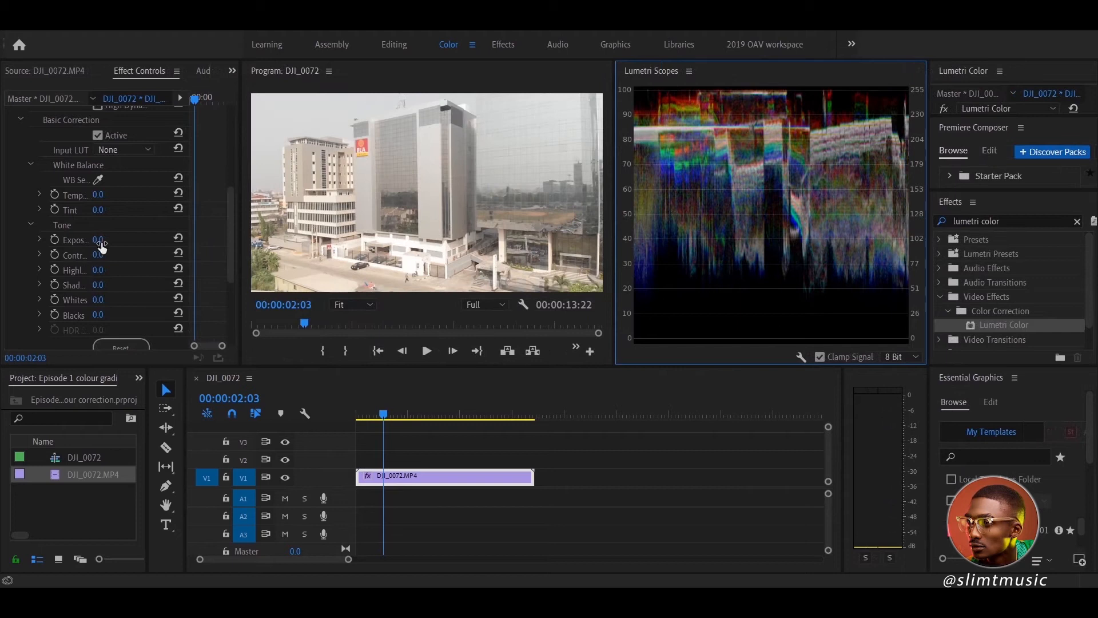
left_click_drag(99, 240, 113, 241)
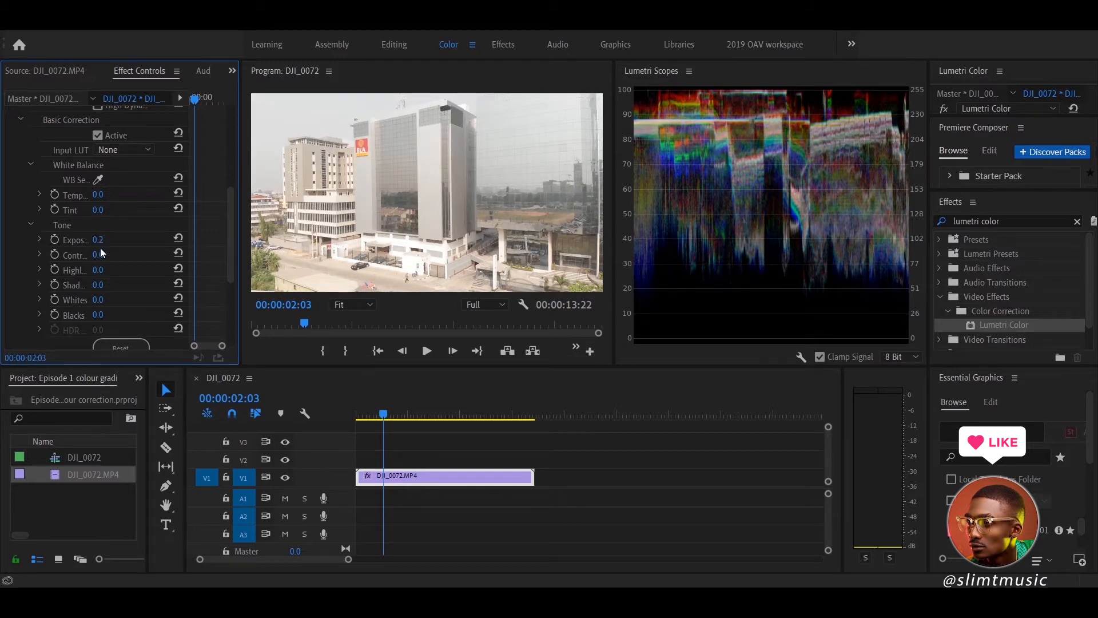
left_click_drag(100, 257, 155, 261)
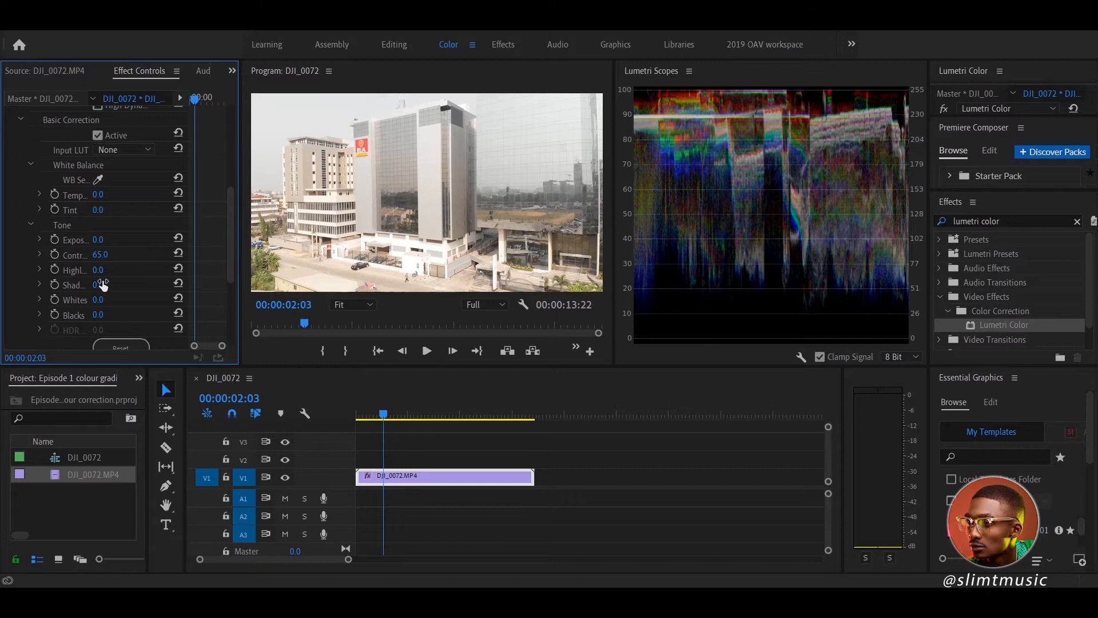
- Set the clip's tone to Blacks 34, Shadows 20, Highlights -20, Contrast 102 and Exposure -0.1
left_click_drag(103, 313, 137, 320)
left_click_drag(96, 289, 120, 294)
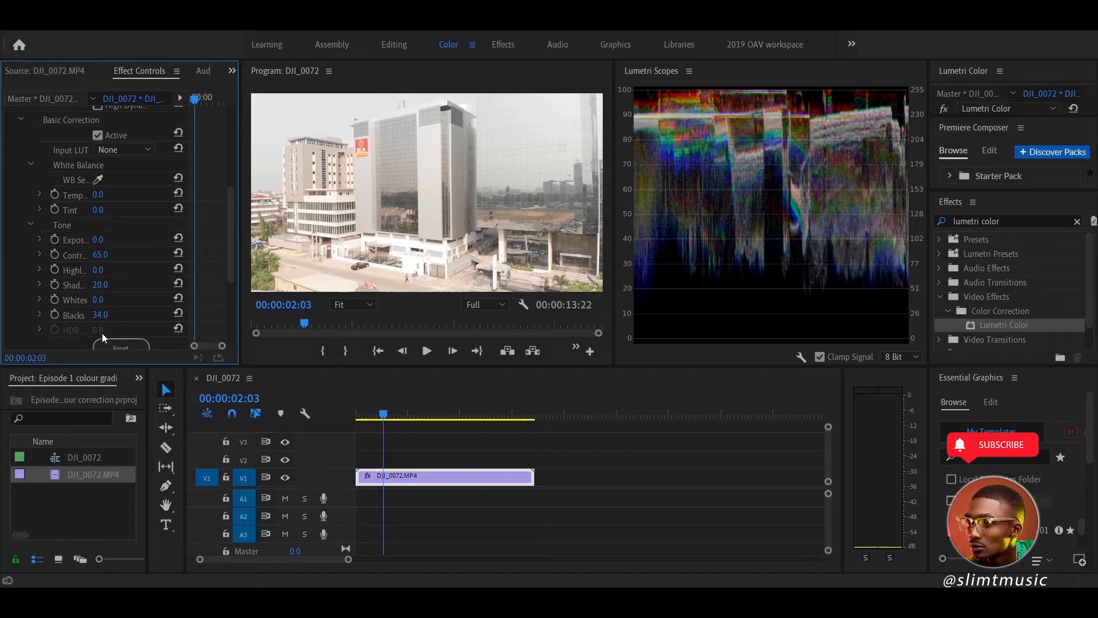
mouse_move(95, 272)
left_mouse_down()
mouse_move(61, 275)
mouse_move(85, 273)
mouse_move(83, 245)
mouse_move(125, 261)
mouse_move(109, 255)
left_mouse_up()
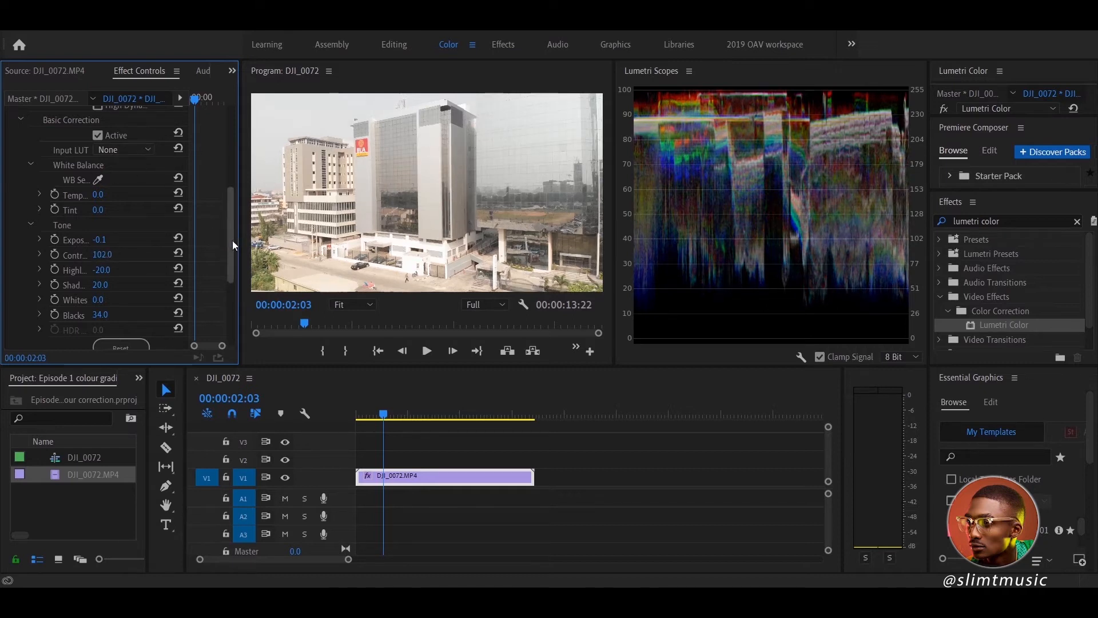
- Compare the image with the Lumetri Color effect switched off and on again
left_click_drag(231, 236, 237, 192)
left_click(22, 189)
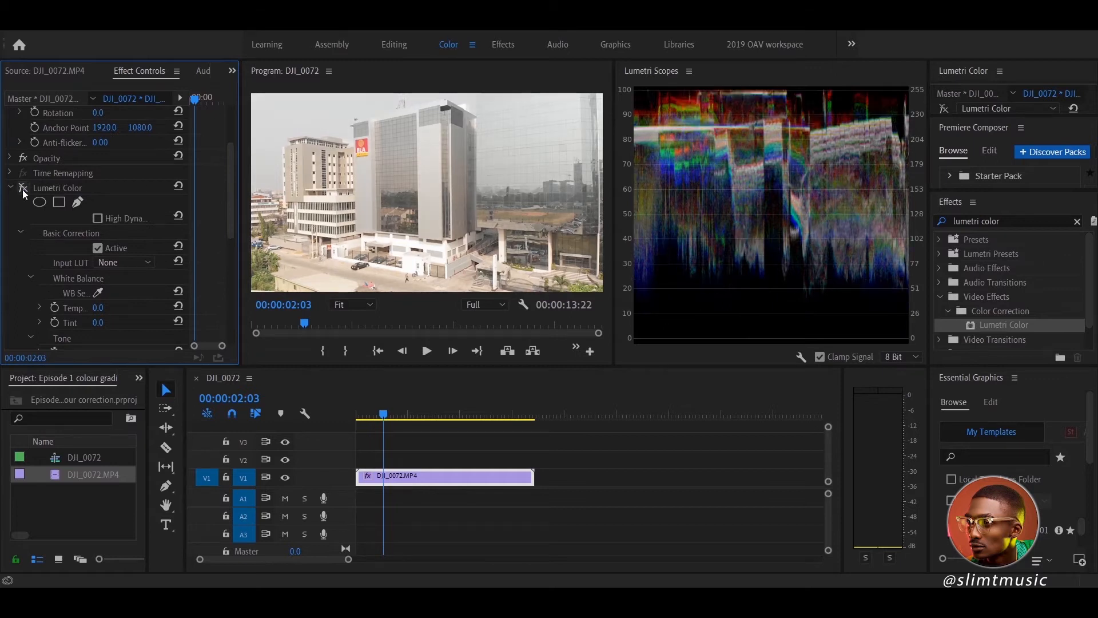
left_click(23, 188)
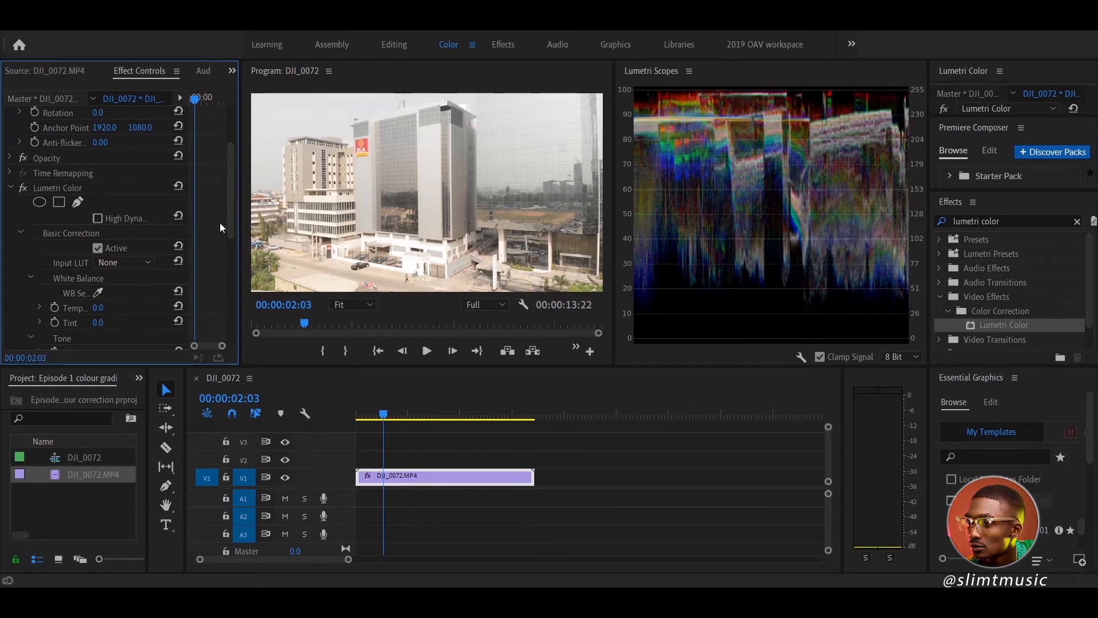
- Refine the tone to Exposure -0.6, Contrast 108, Highlights 22 and Blacks -122
left_click_drag(229, 212, 231, 266)
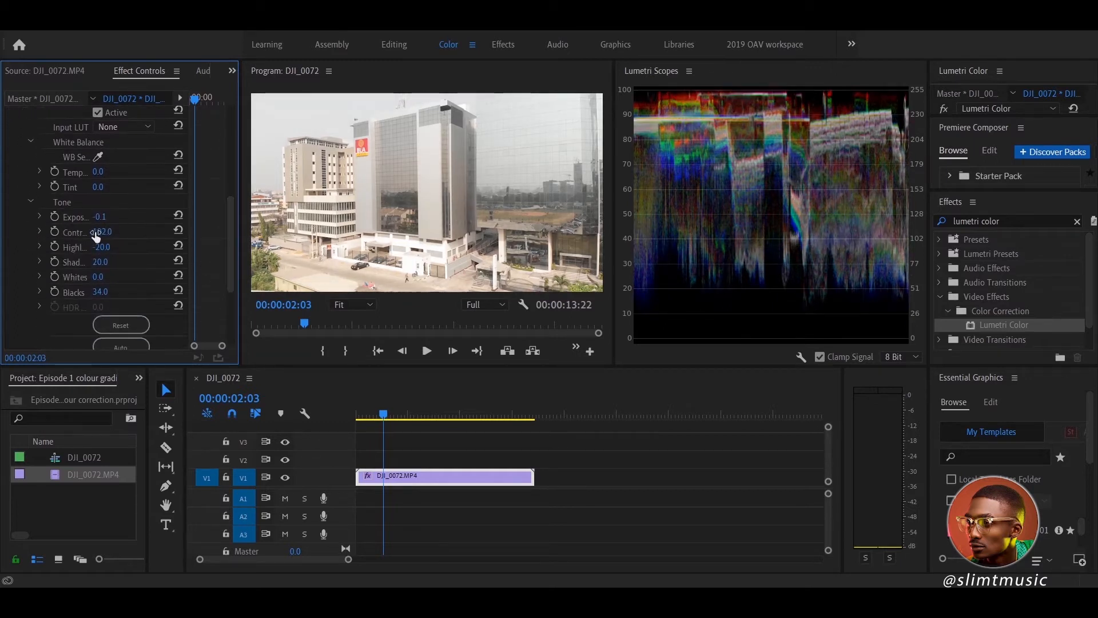
left_click_drag(101, 218, 110, 247)
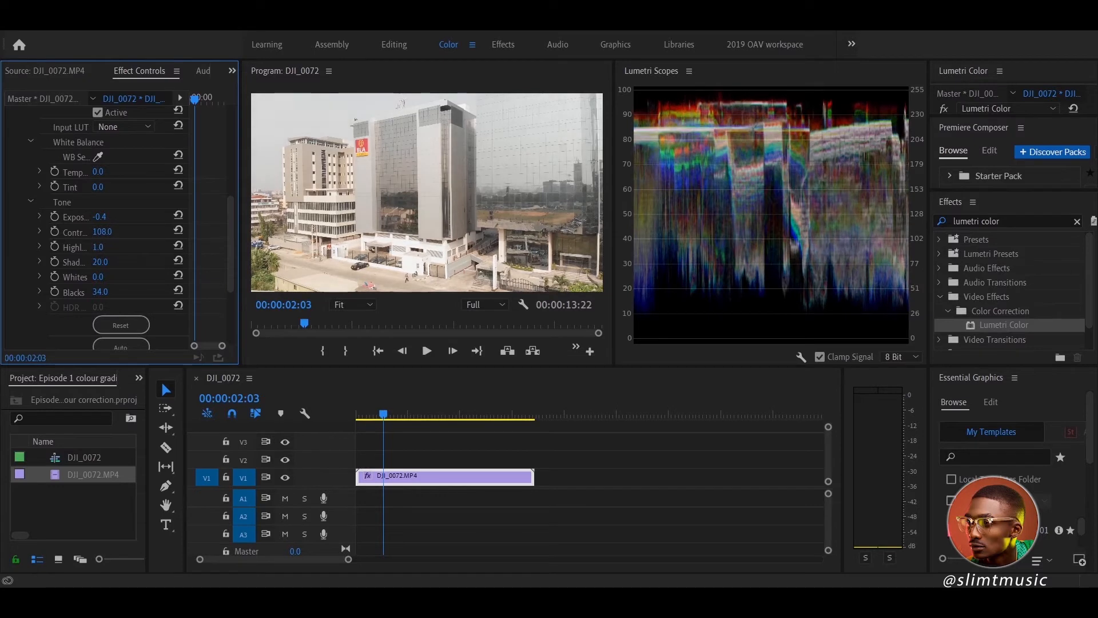
left_click_drag(102, 293, 22, 293)
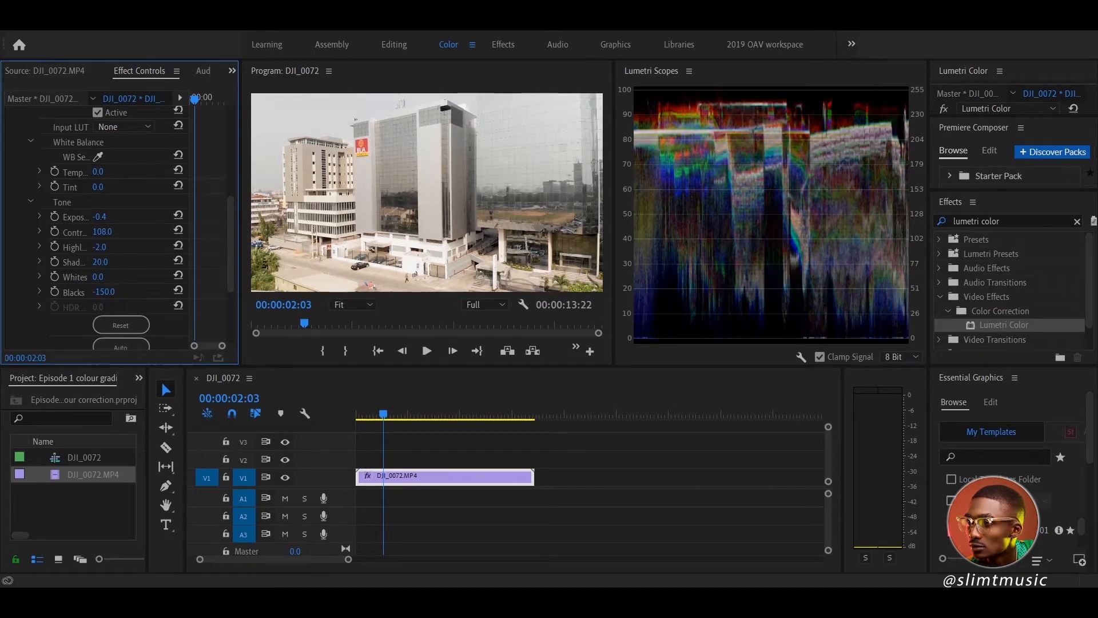
left_click_drag(105, 293, 120, 293)
left_click_drag(101, 248, 102, 219)
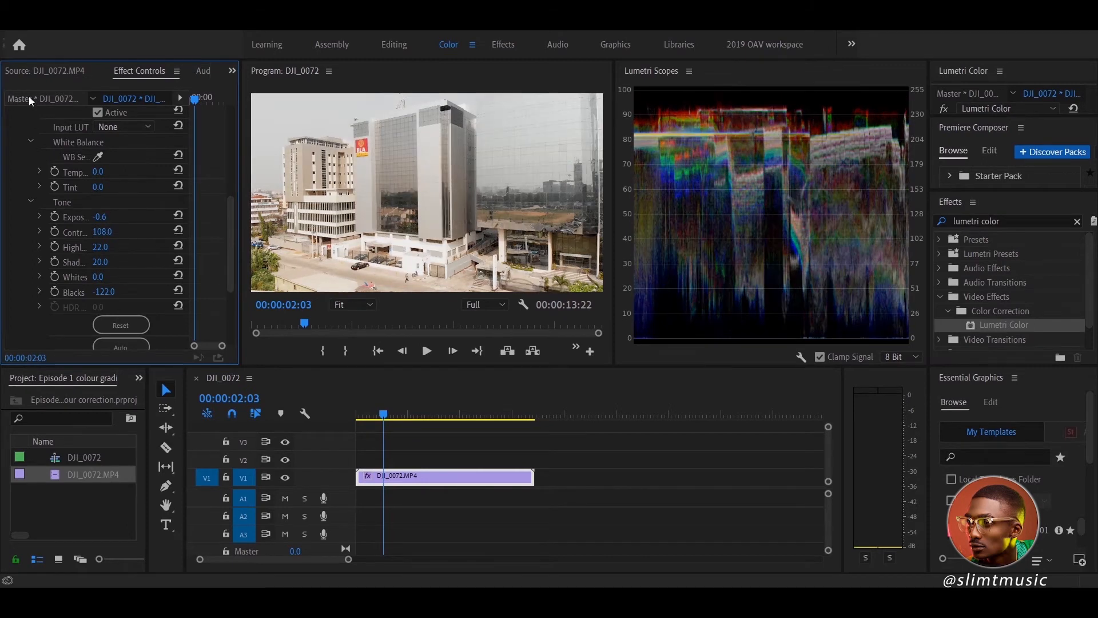
- Bypass and re-enable the Lumetri Color effect to compare the darker tone correction with the original footage
scroll(228, 222, "up", 5)
left_click(22, 178)
left_click(23, 177)
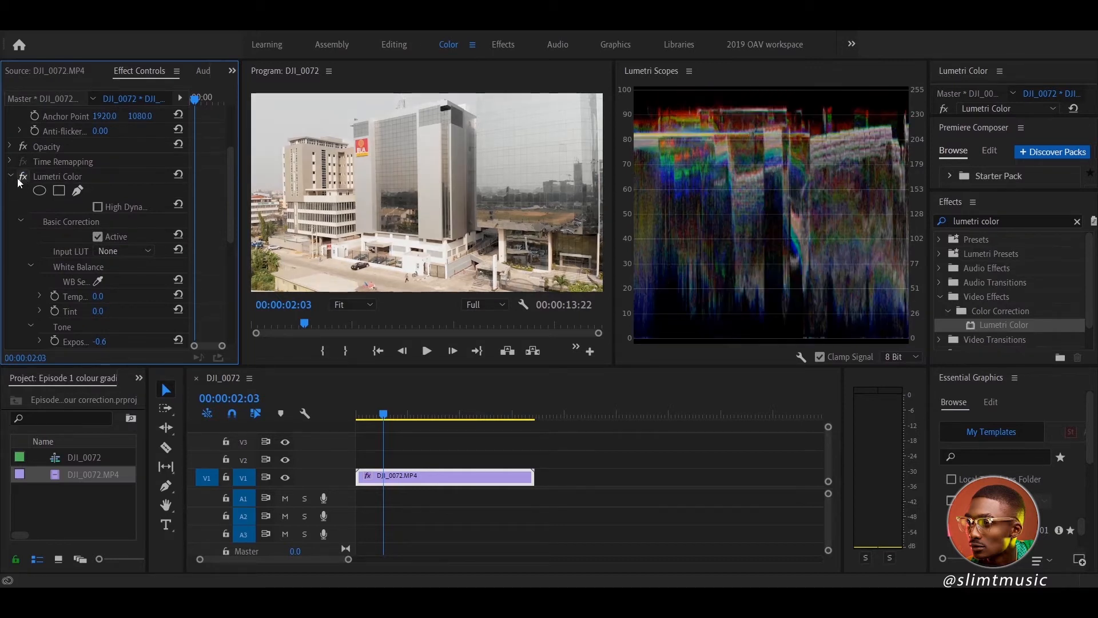
mouse_move(228, 221)
left_mouse_down()
mouse_move(226, 239)
mouse_move(232, 217)
mouse_move(229, 229)
left_mouse_up()
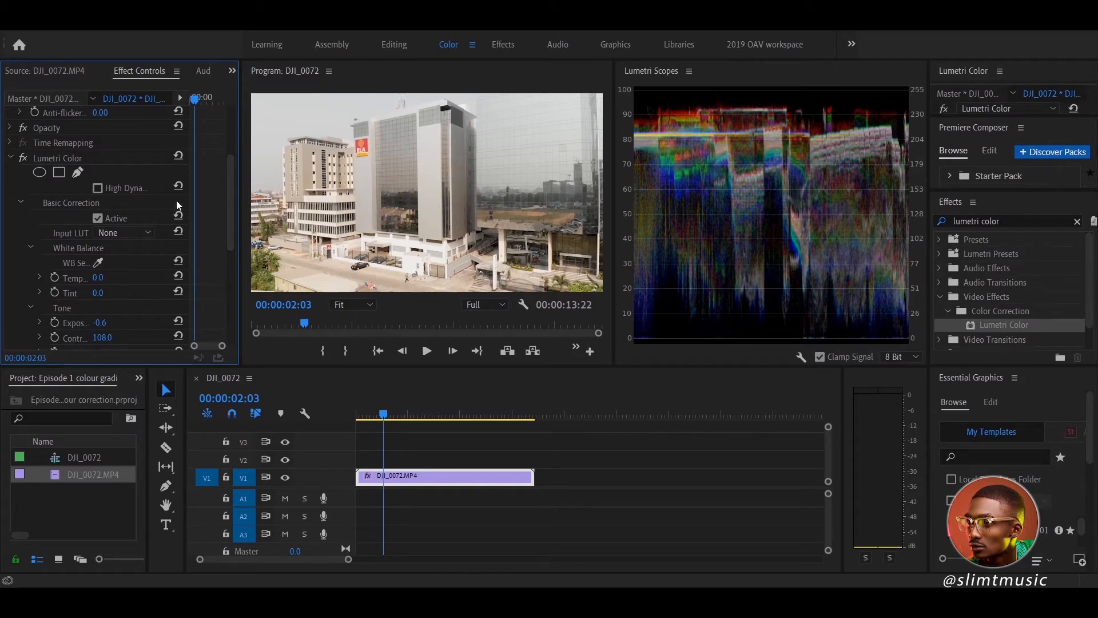
- Sample the white area at the tall building's base with the white balance selector, and undo the result
left_click_drag(240, 238, 302, 234)
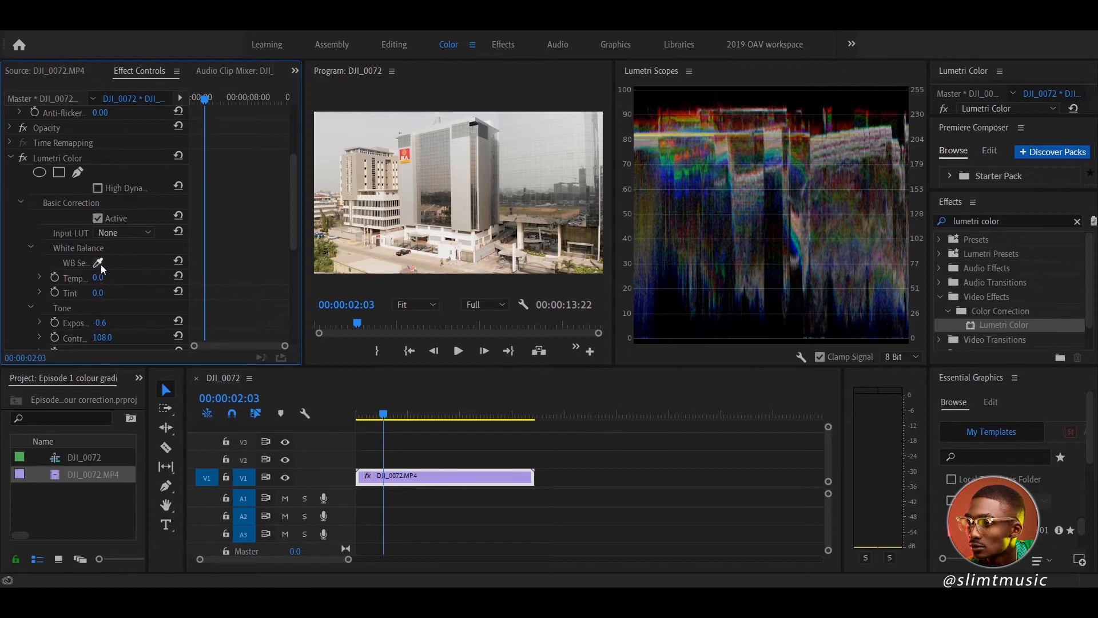
left_click(101, 264)
left_click(101, 264)
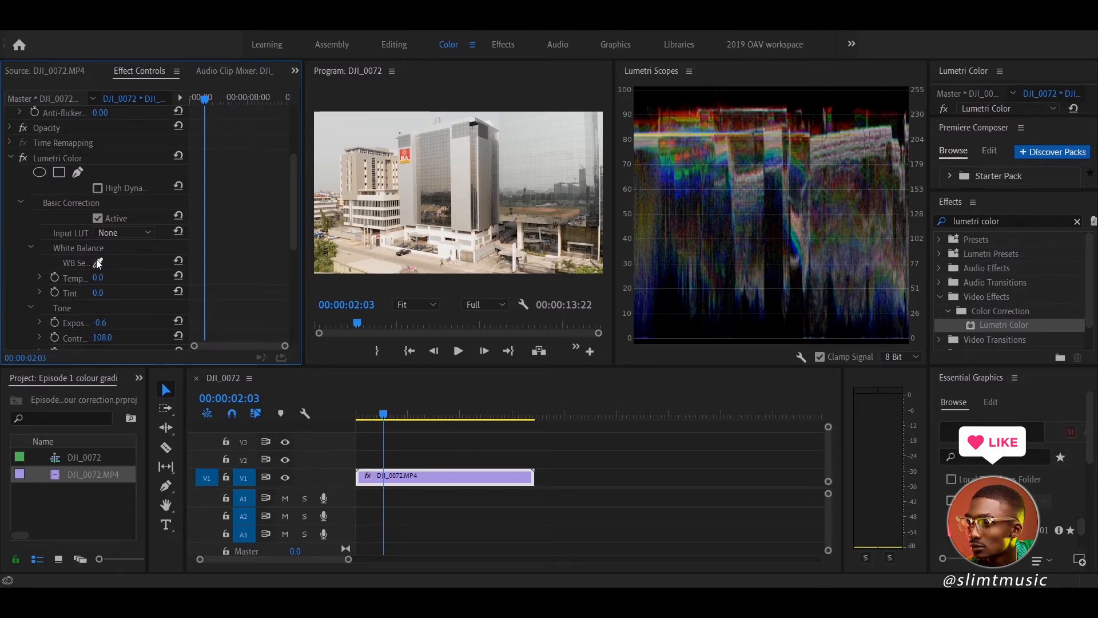
left_click(99, 263)
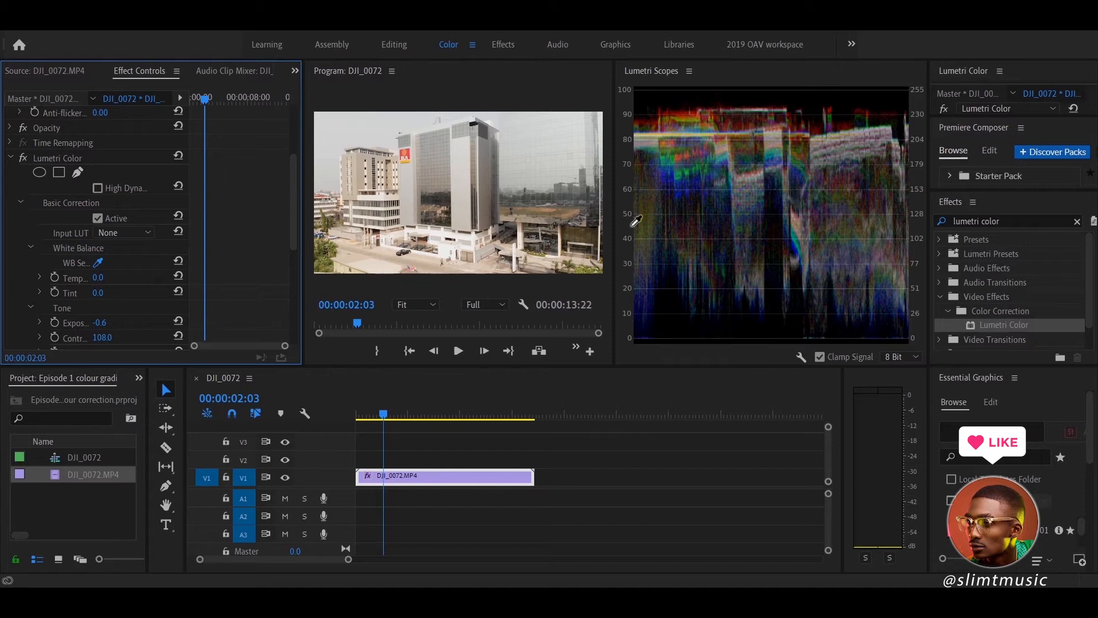
left_click(444, 227)
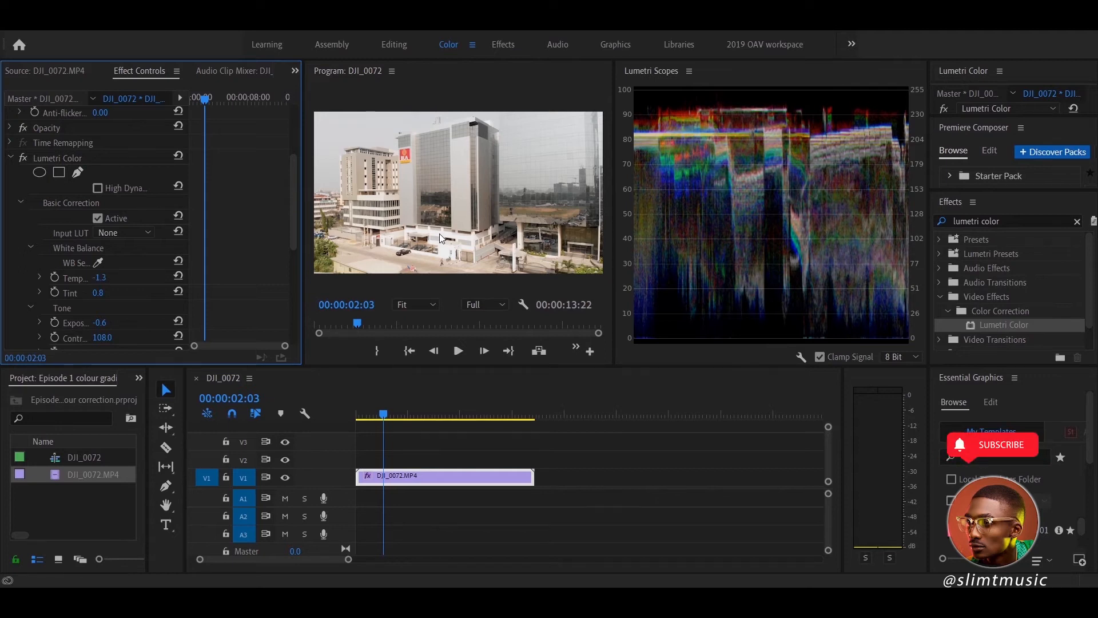
key("ctrl+z")
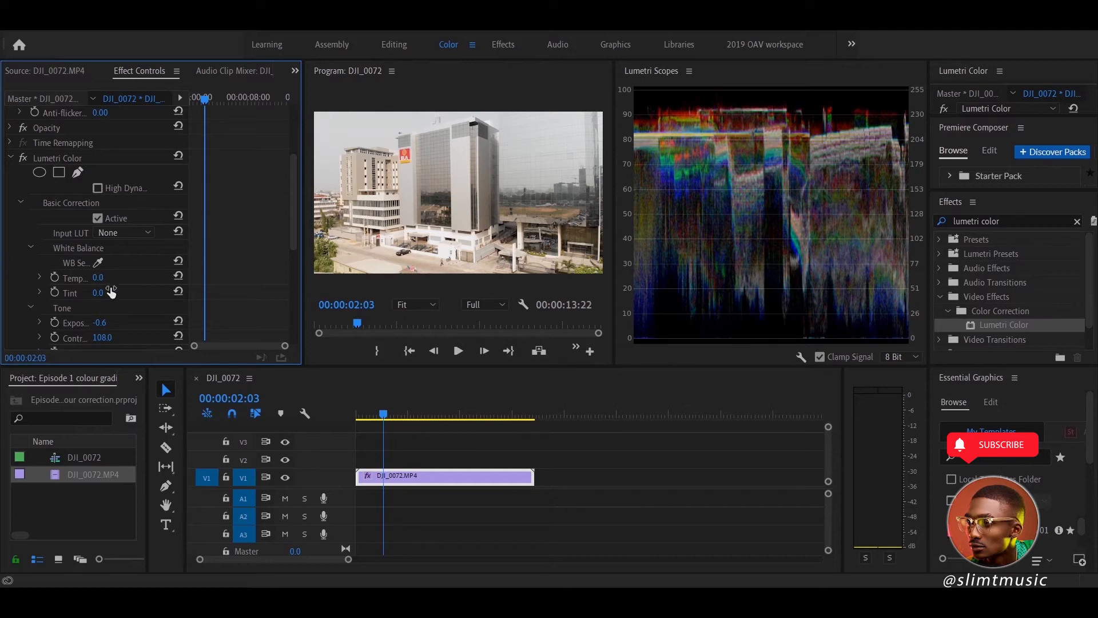
- Set the clip's white balance manually to Temperature -4.0 and Tint -2.0
left_click_drag(101, 280, 79, 279)
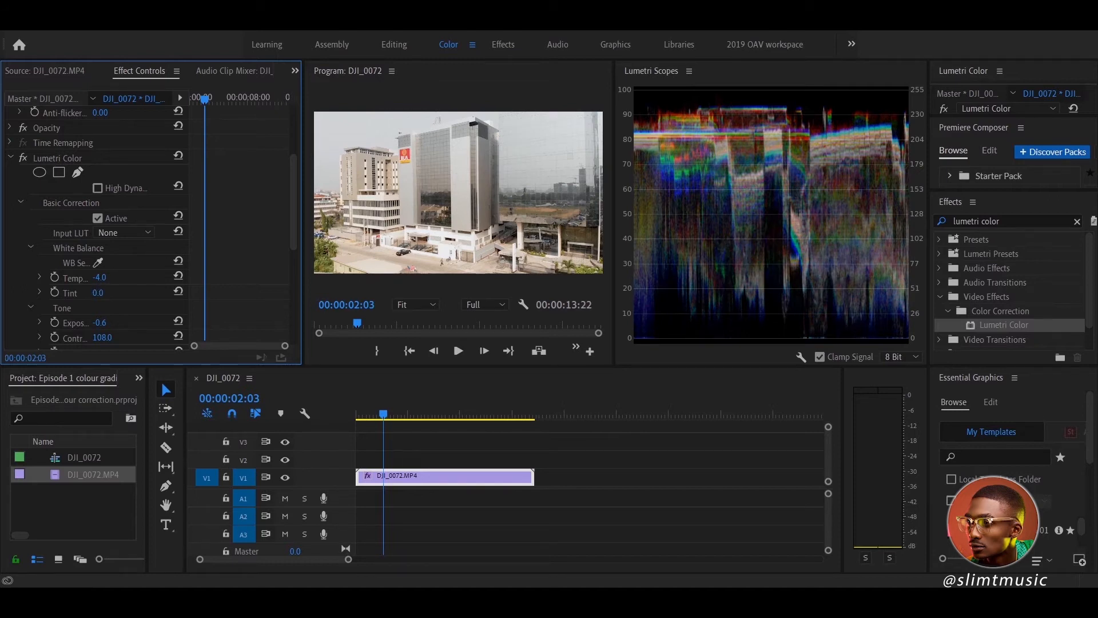
left_click_drag(98, 293, 100, 292)
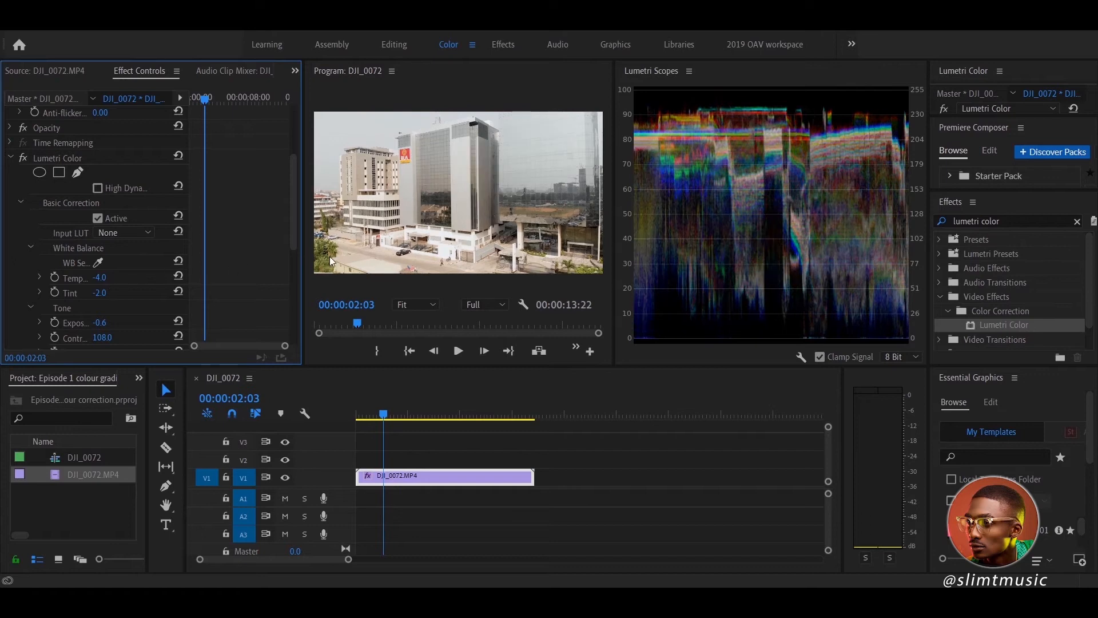
- In Color Wheels & Match, shift the midtones very slightly, push the highlights toward blue and the shadows toward green
left_click_drag(304, 260, 322, 297)
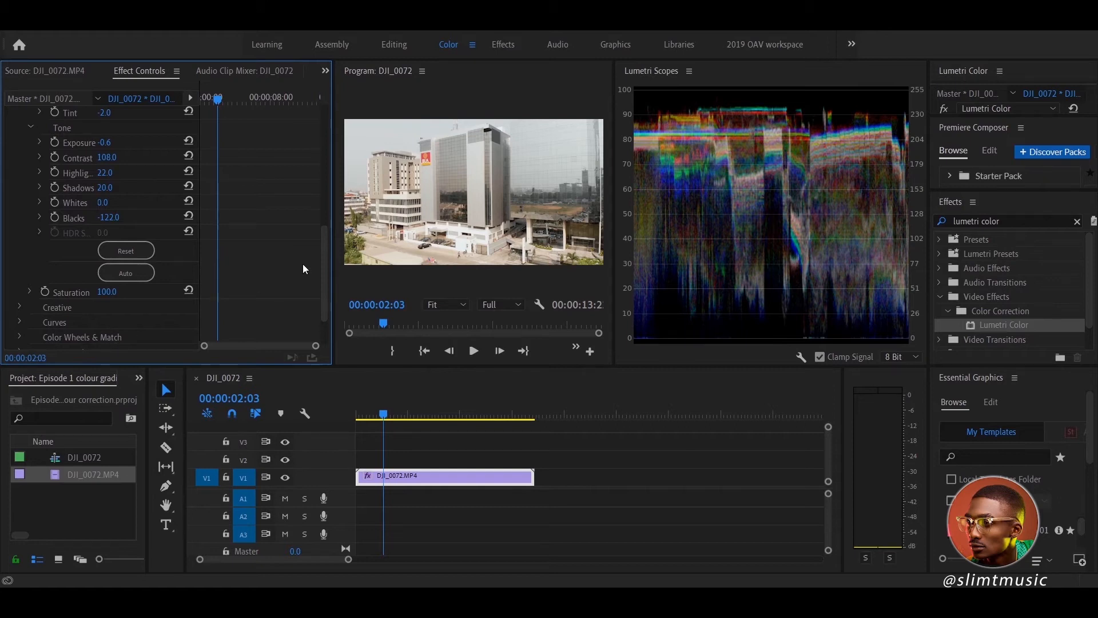
left_click_drag(327, 293, 310, 354)
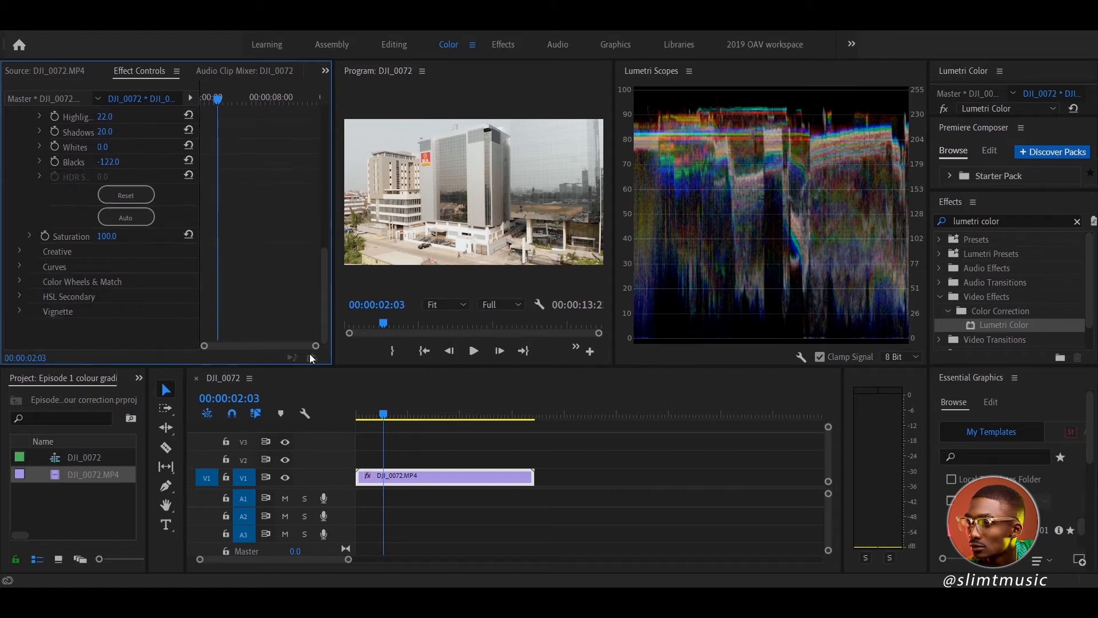
left_click(20, 280)
left_click_drag(320, 244, 327, 335)
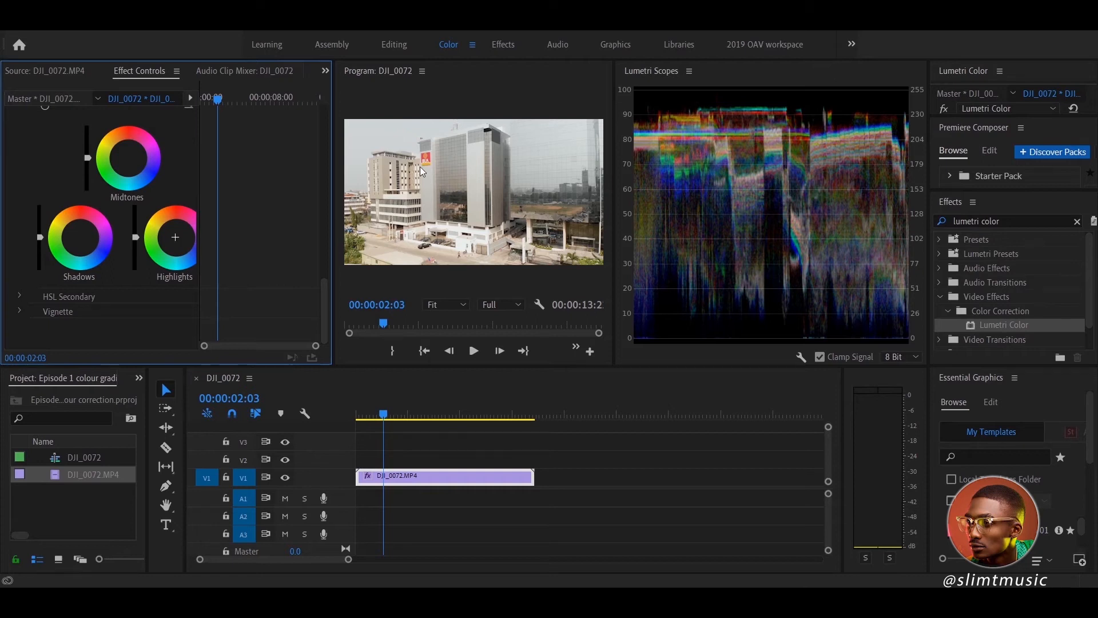
left_click_drag(128, 156, 127, 157)
left_click_drag(175, 236, 179, 242)
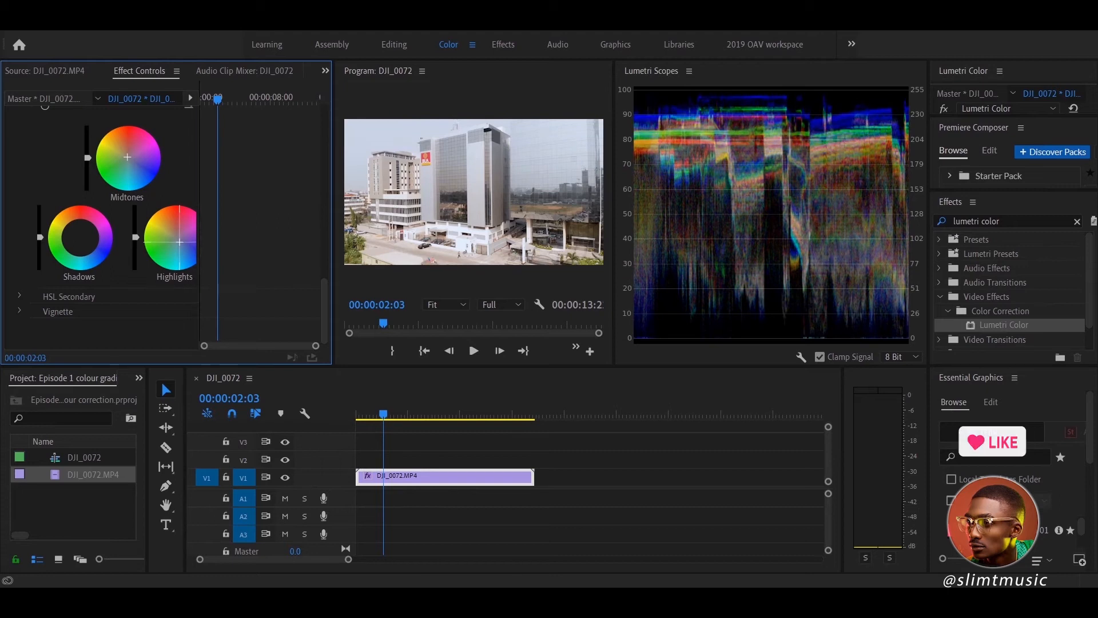
left_click_drag(81, 235, 76, 237)
scroll(325, 303, "up", 1)
scroll(325, 303, "up", 2)
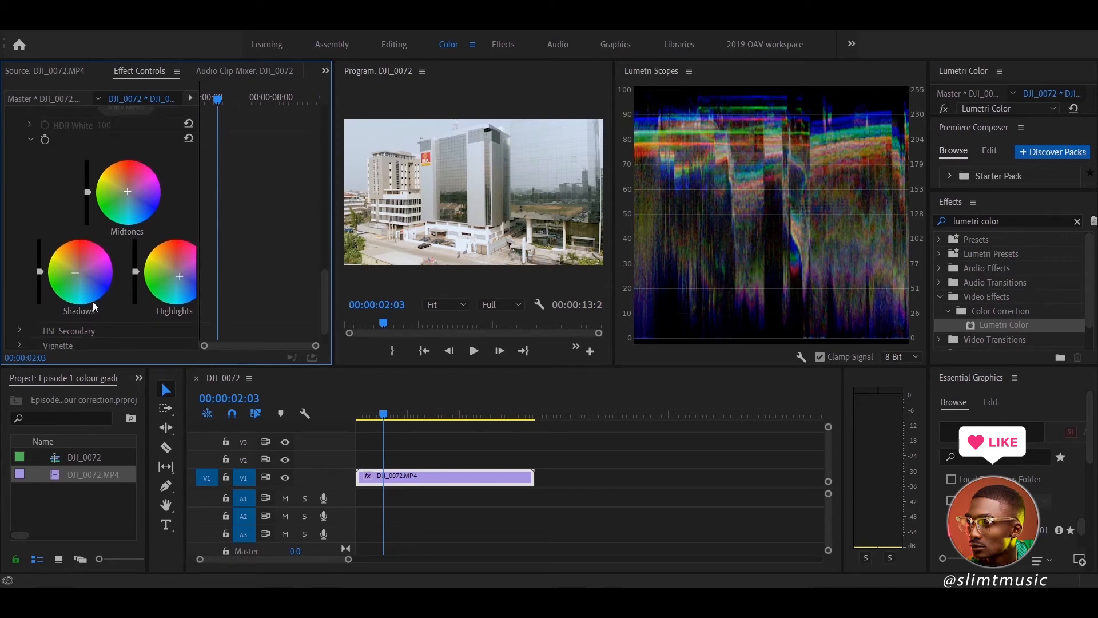
- Ease the shadows wheel slightly back toward neutral and push the highlights wheel slightly further toward blue
left_click_drag(77, 274, 77, 274)
left_click_drag(182, 278, 184, 281)
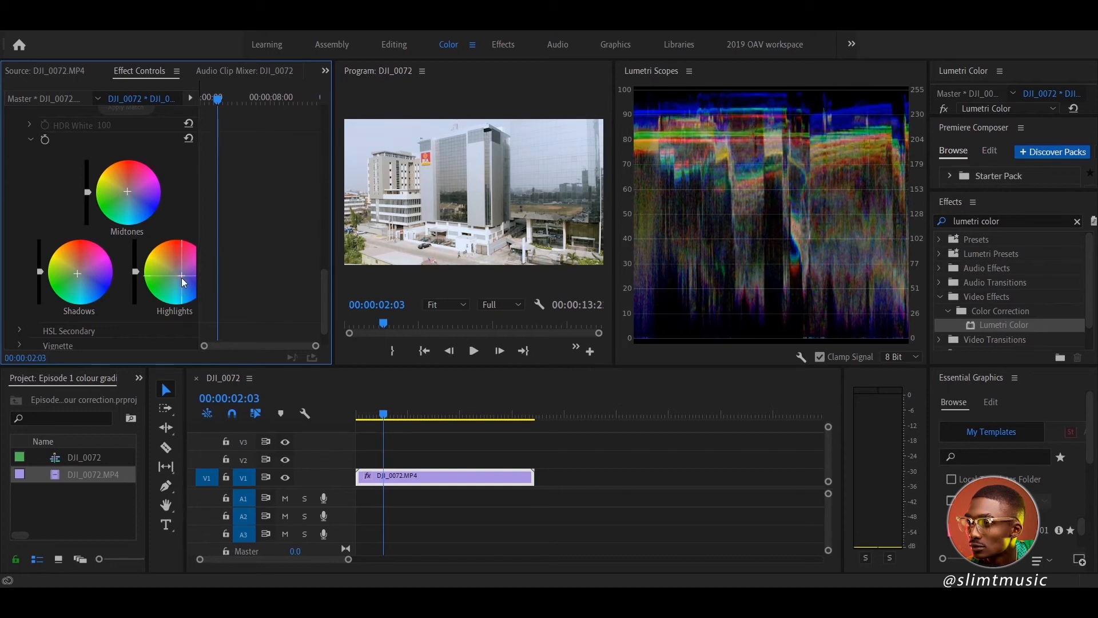
- In the Creative adjustments of Lumetri Color, set Vibrance to 36.0
left_click_drag(333, 309, 331, 239)
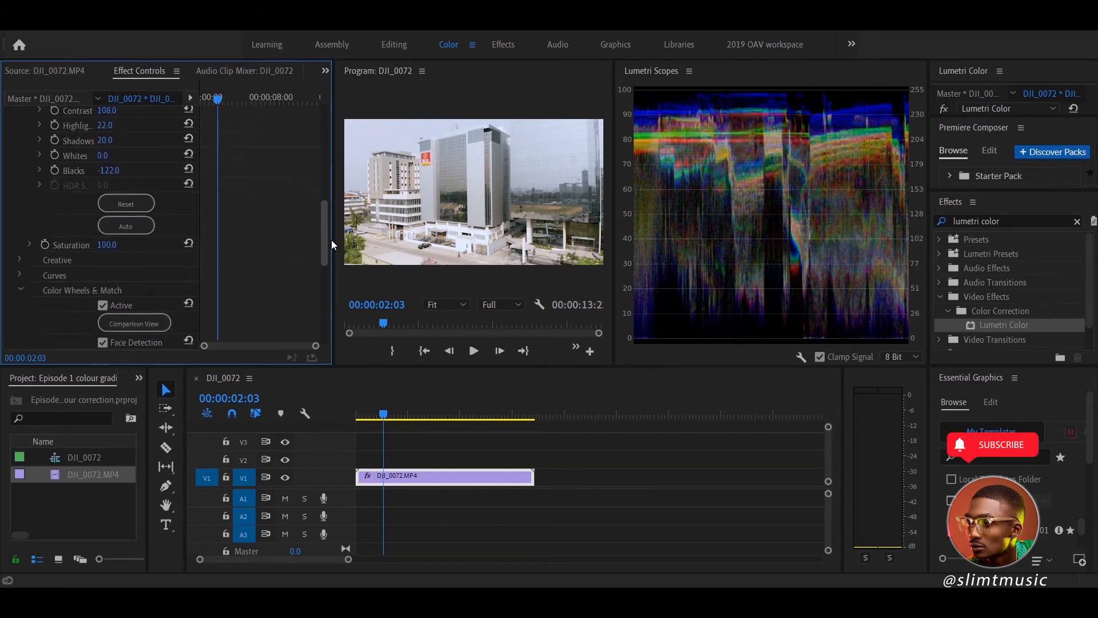
left_click(16, 257)
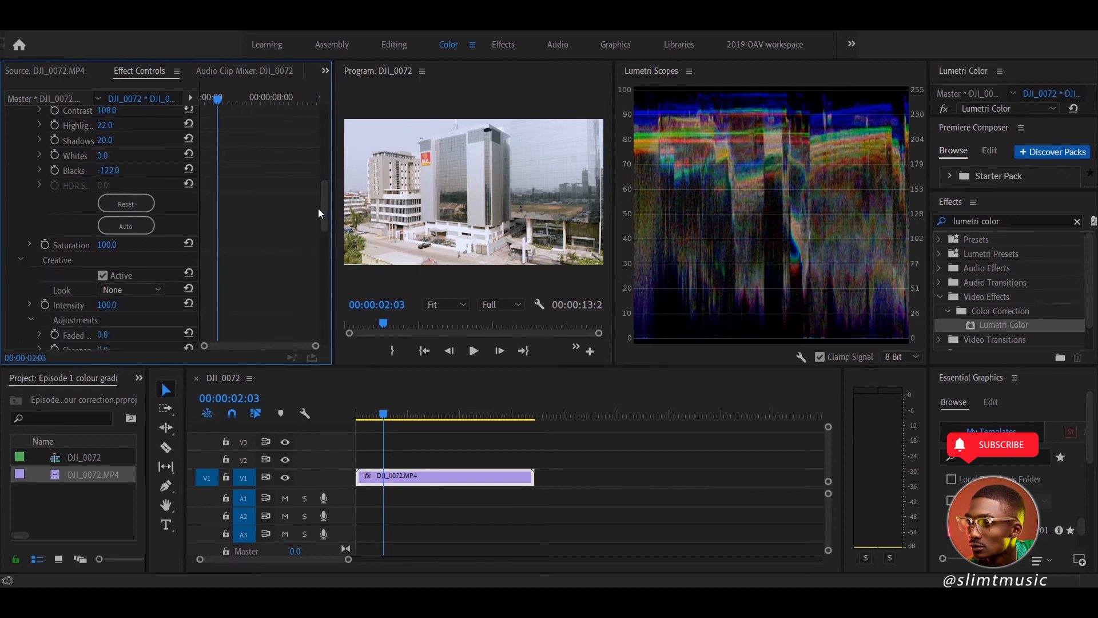
left_click_drag(324, 201, 322, 224)
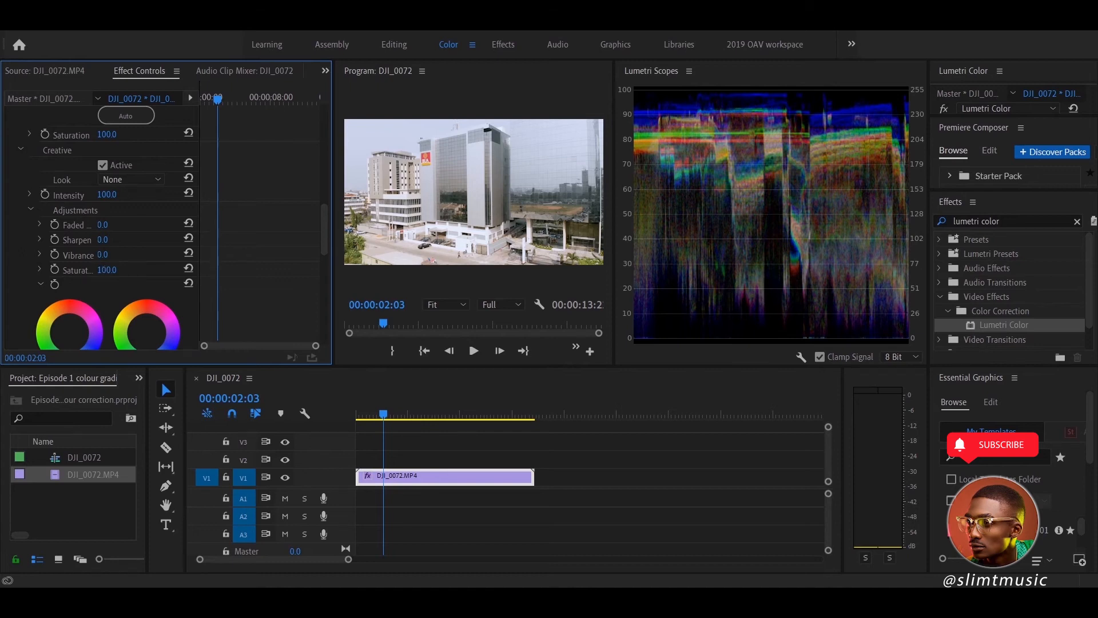
left_click_drag(103, 254, 119, 254)
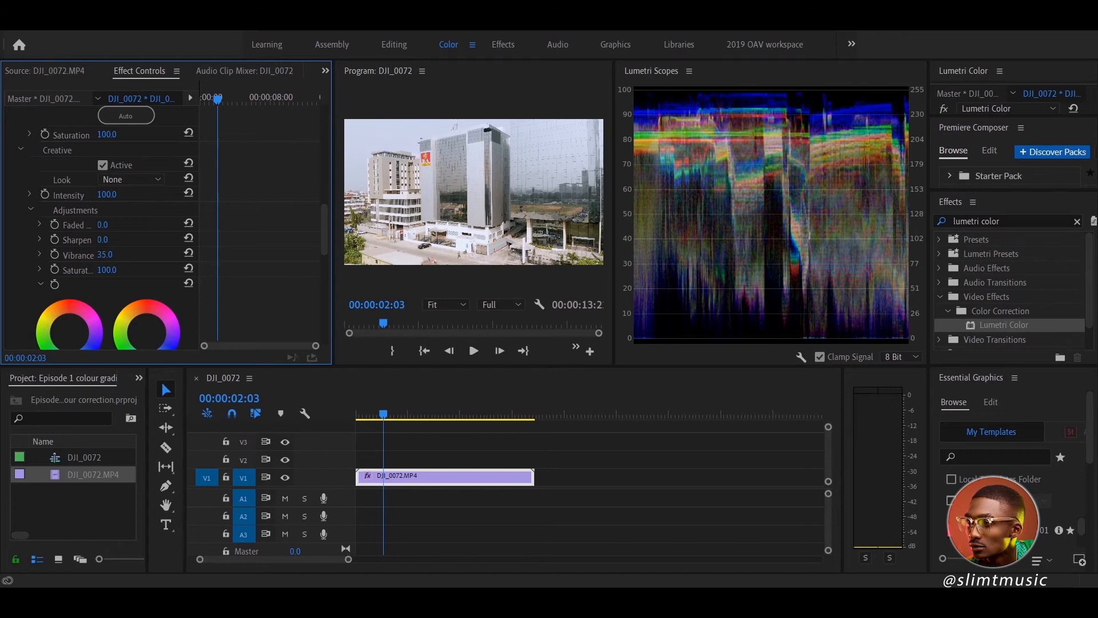
left_click_drag(119, 254, 121, 242)
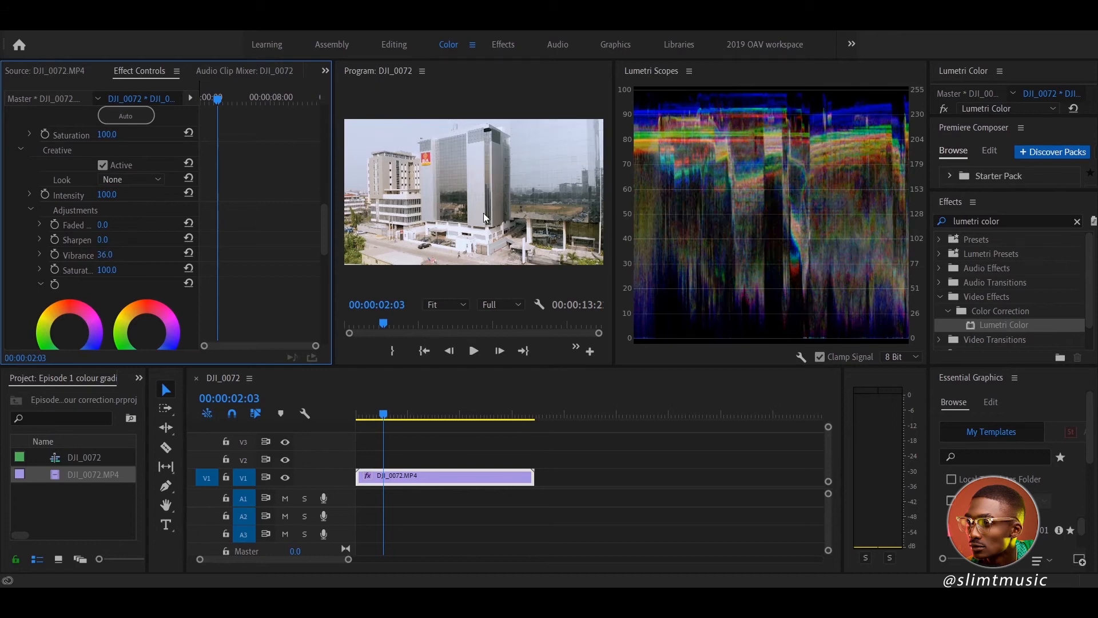
- Pull the highlights color wheel slightly back toward neutral and set the white balance Temperature to 0.0
left_click_drag(325, 233, 326, 295)
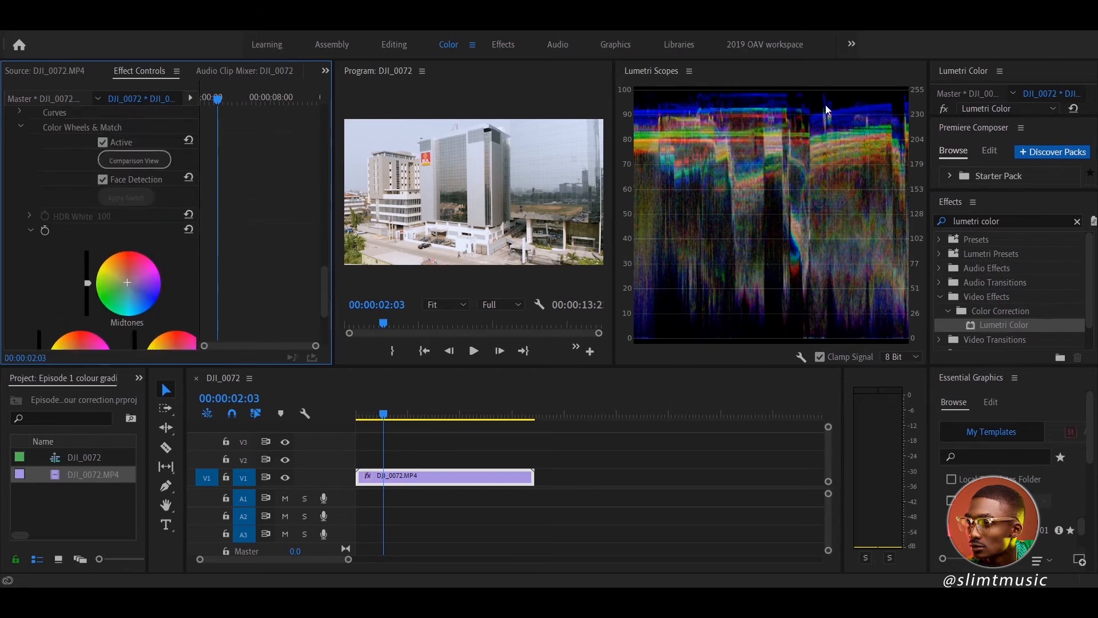
left_click_drag(328, 298, 323, 329)
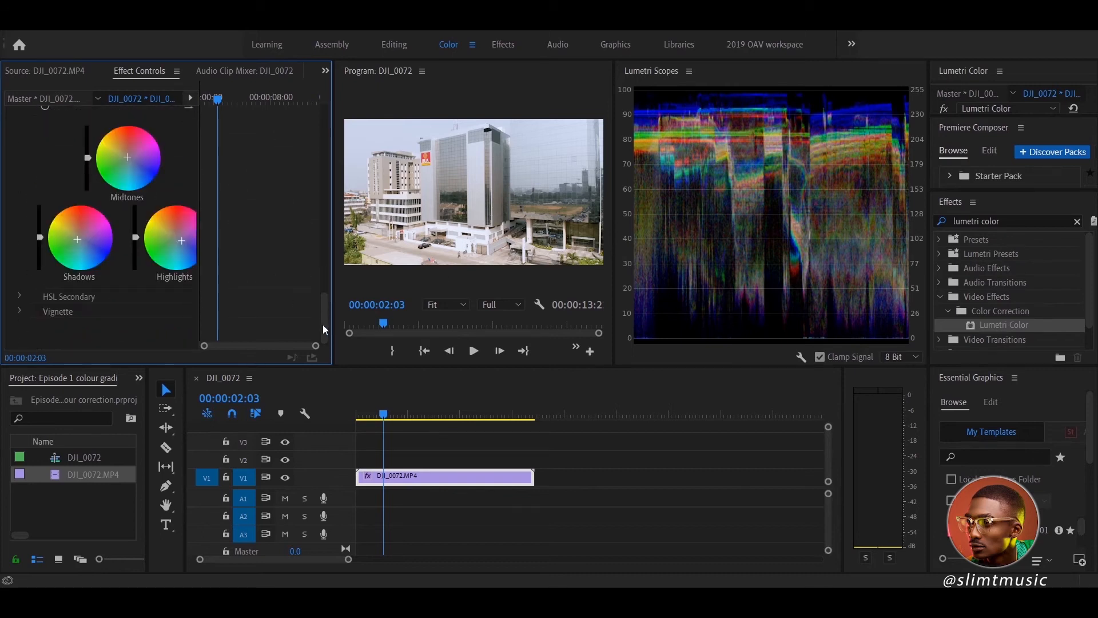
left_click_drag(183, 241, 180, 239)
left_click_drag(324, 308, 316, 143)
mouse_move(104, 302)
left_mouse_down()
mouse_move(128, 302)
mouse_move(115, 302)
left_mouse_up()
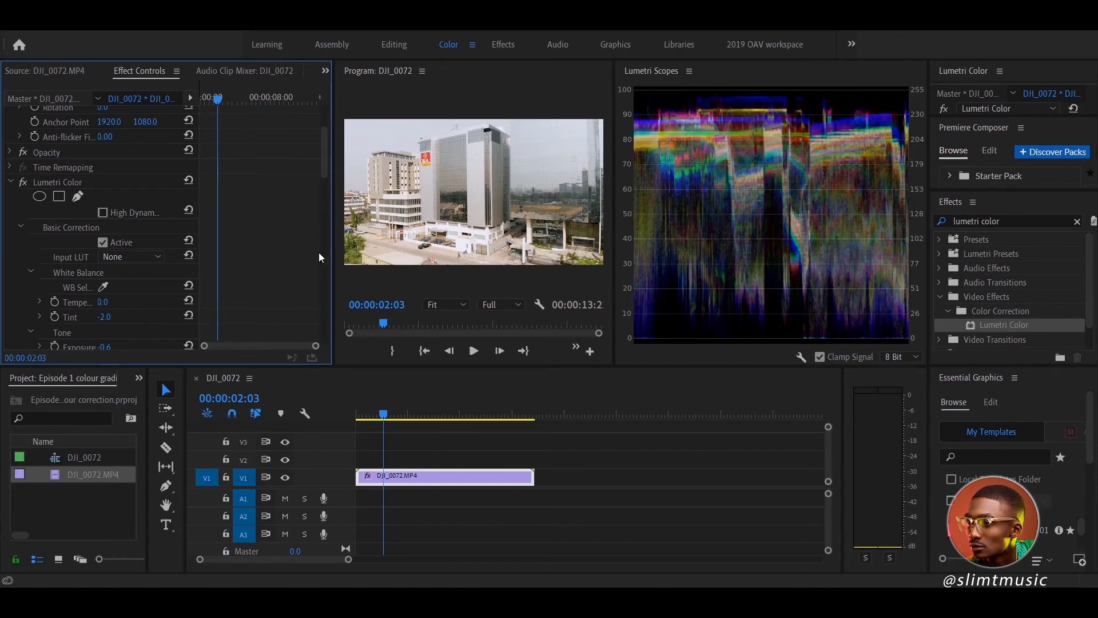
- Examine the frame's color balance in the maximized program preview, and restore the workspace layout
left_click(420, 191)
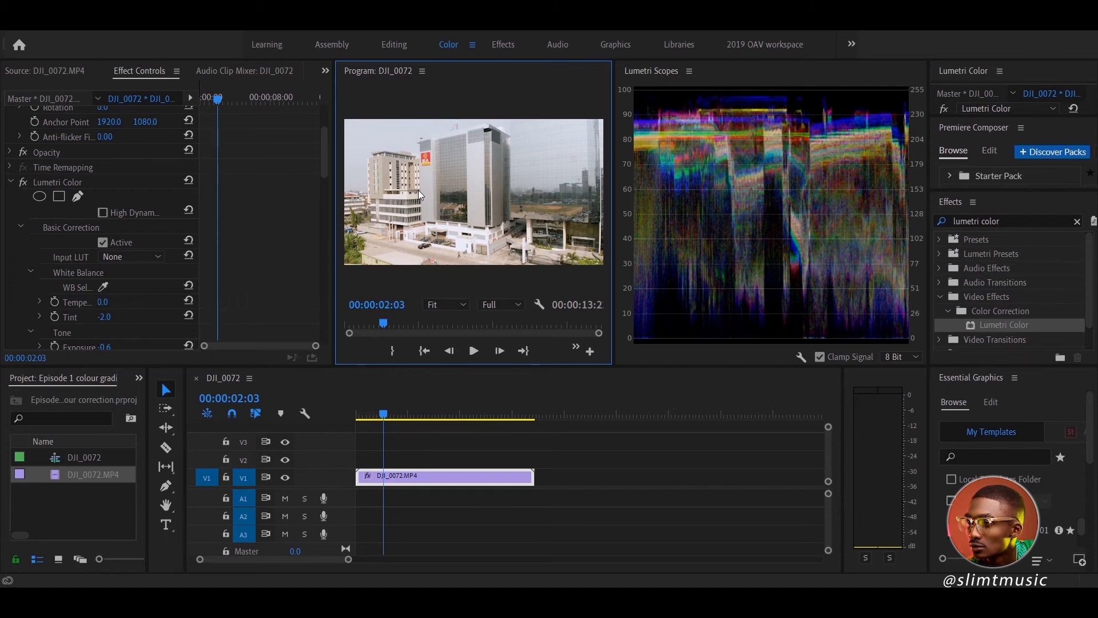
key("grave")
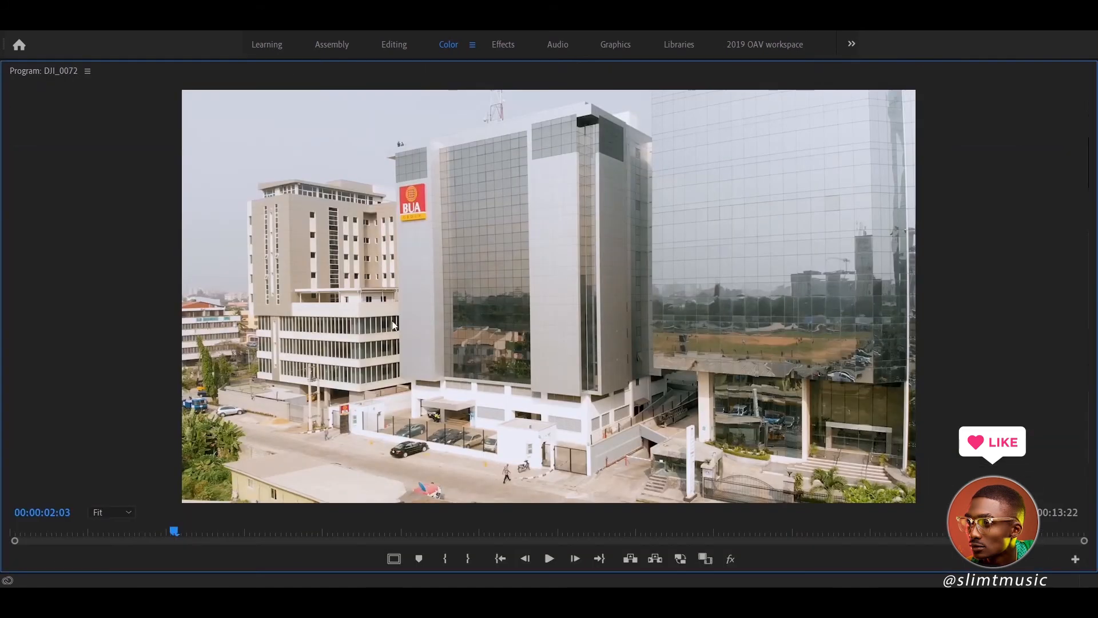
key("grave")
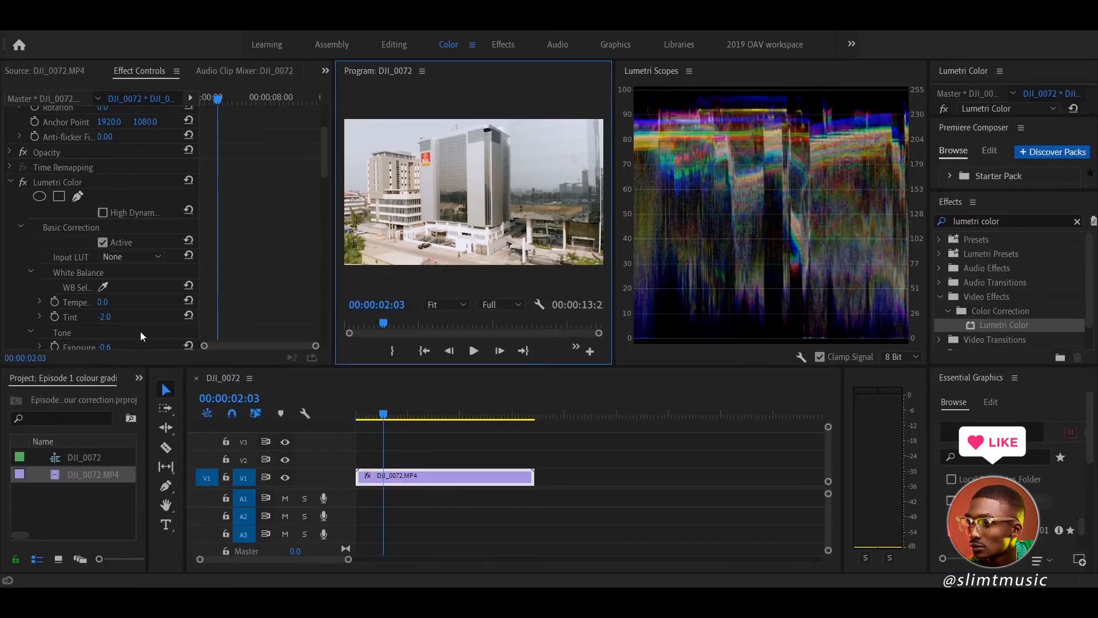
- Set the Basic Correction Exposure to -0.5, checking the image in the maximized program preview
left_click_drag(326, 157, 322, 176)
mouse_move(112, 285)
left_mouse_down()
mouse_move(93, 285)
mouse_move(113, 284)
left_mouse_up()
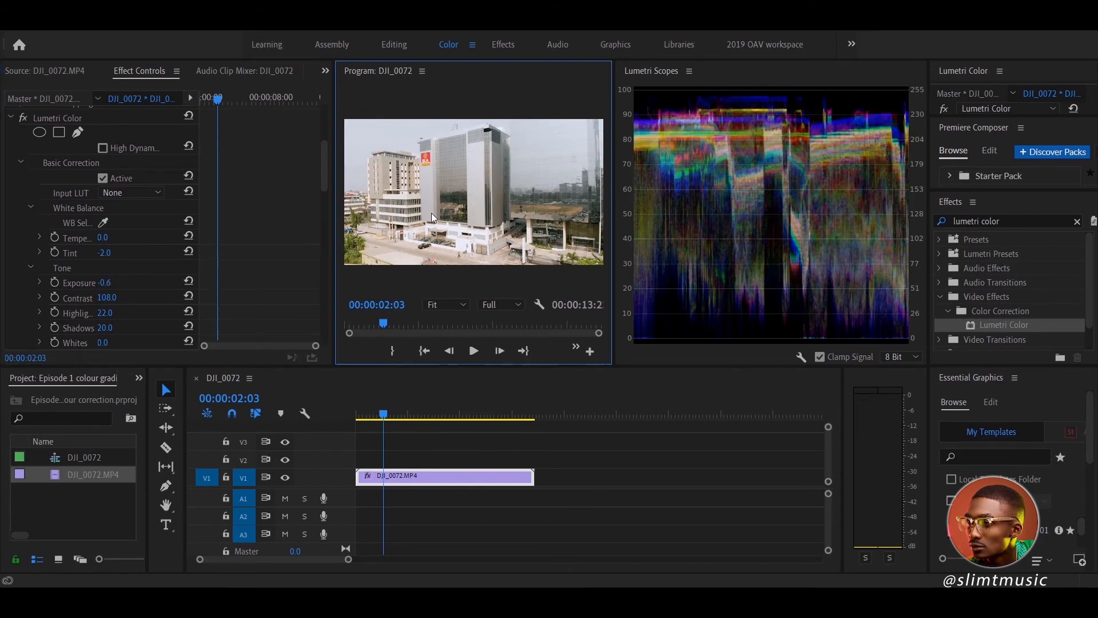
key("grave")
key("grave")
left_click(105, 283)
left_click(131, 281)
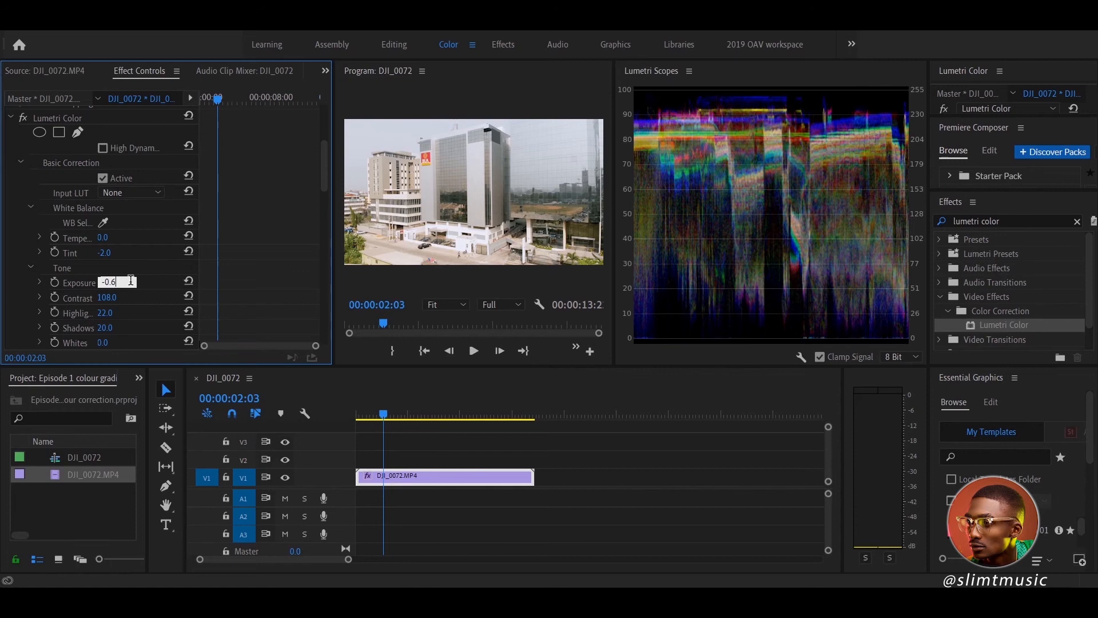
key("Return")
- Lower the Basic Correction Highlights to -28.0 and the Contrast to 105.0, checking the image in the maximized preview
left_click_drag(326, 172, 324, 195)
left_click_drag(105, 211, 71, 212)
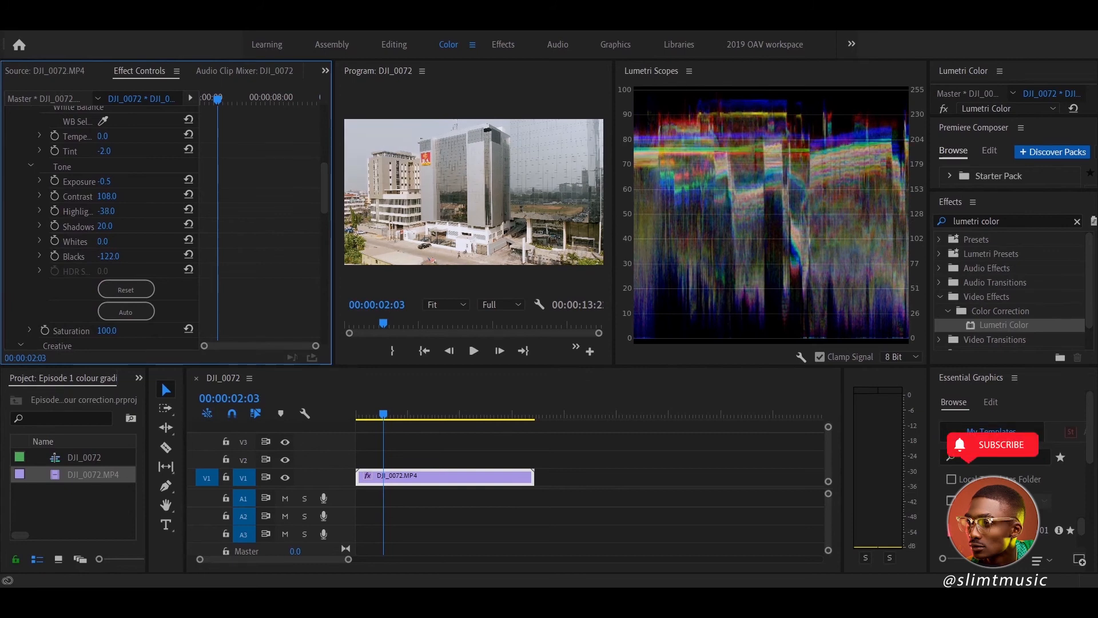
left_click(414, 178)
key("grave")
key("grave")
key("grave")
key("grave")
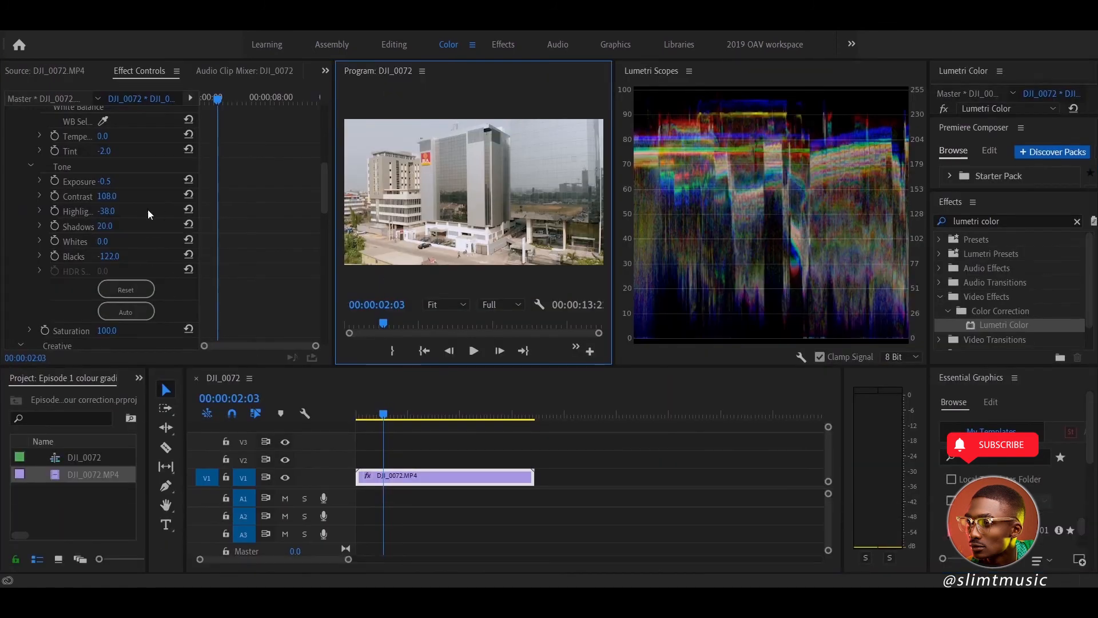
left_click_drag(111, 210, 111, 199)
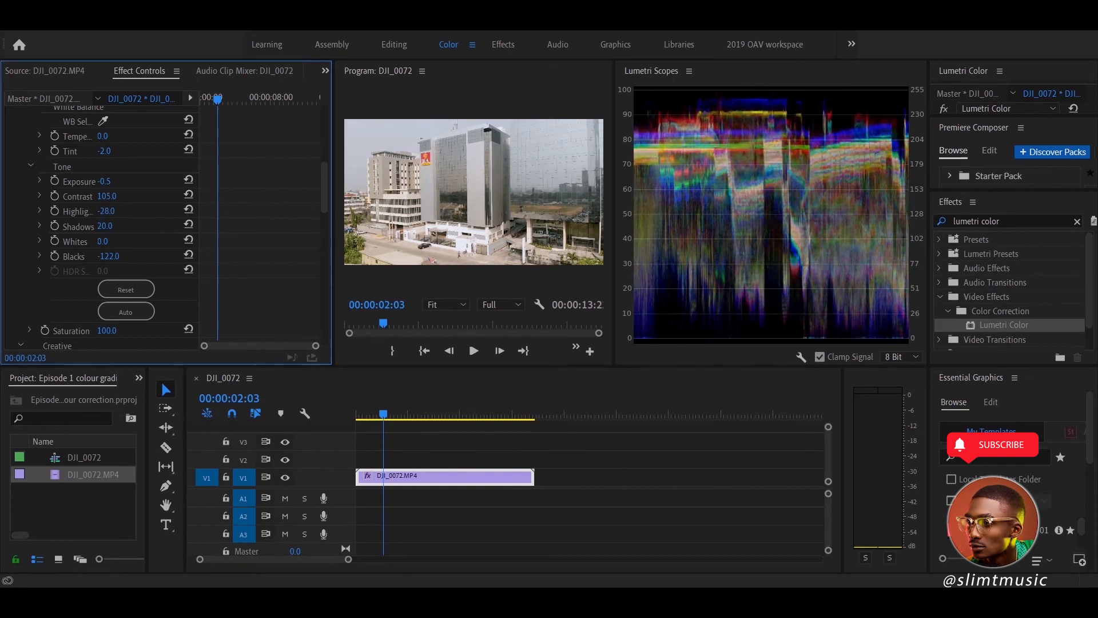
- Examine the adjusted frame and the waveform scope at maximized size, ending with the program preview maximized
left_click(466, 203)
key("grave")
key("grave")
key("grave")
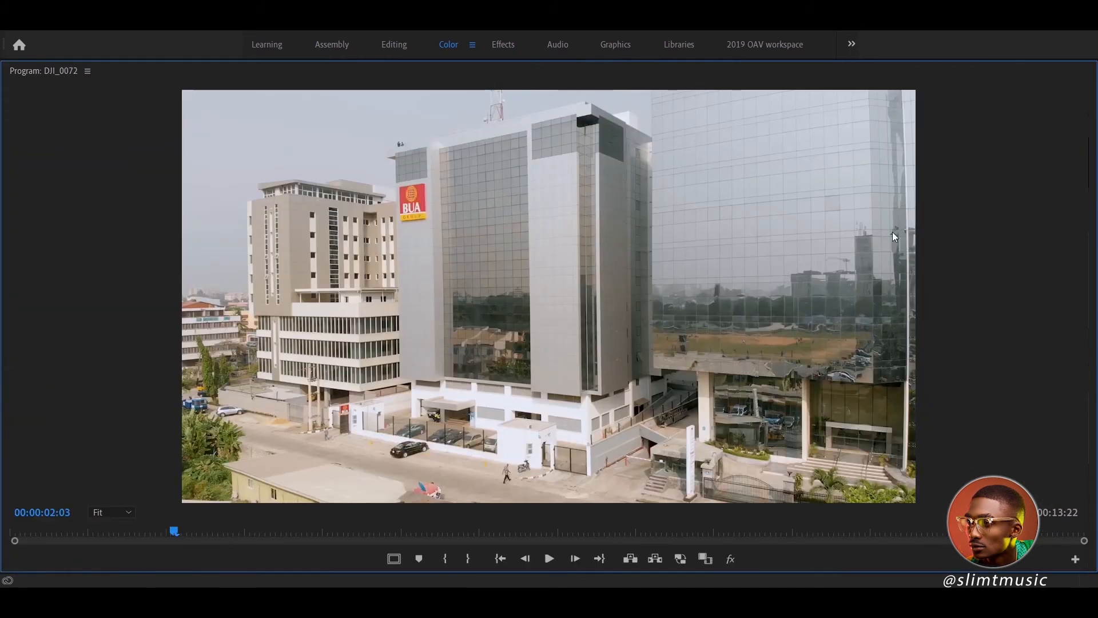
key("grave")
key("grave")
key("grave")
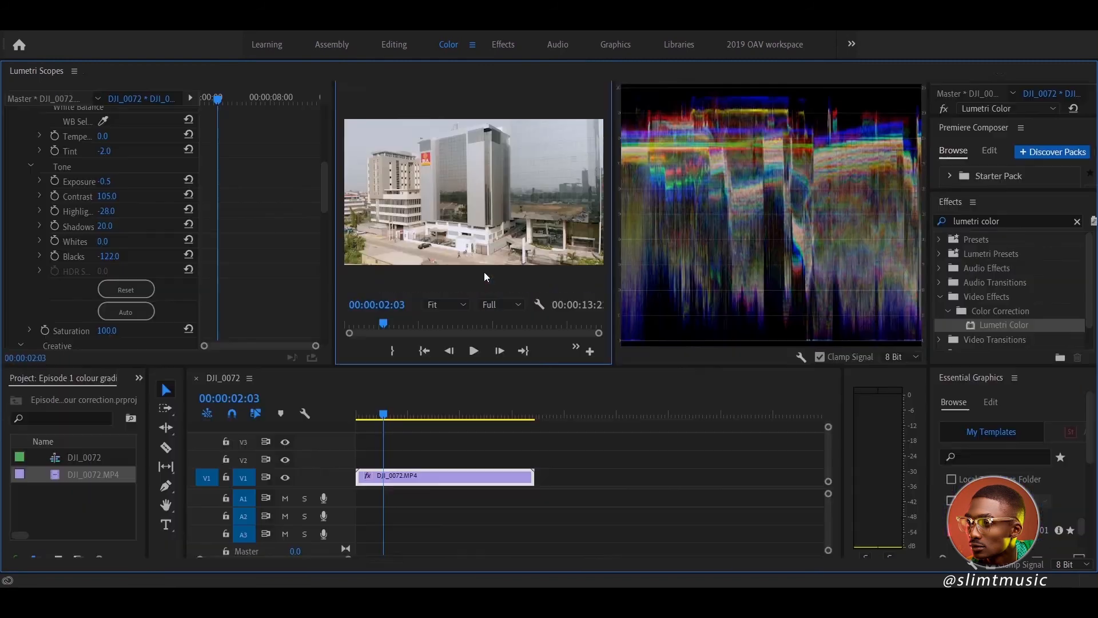
key("grave")
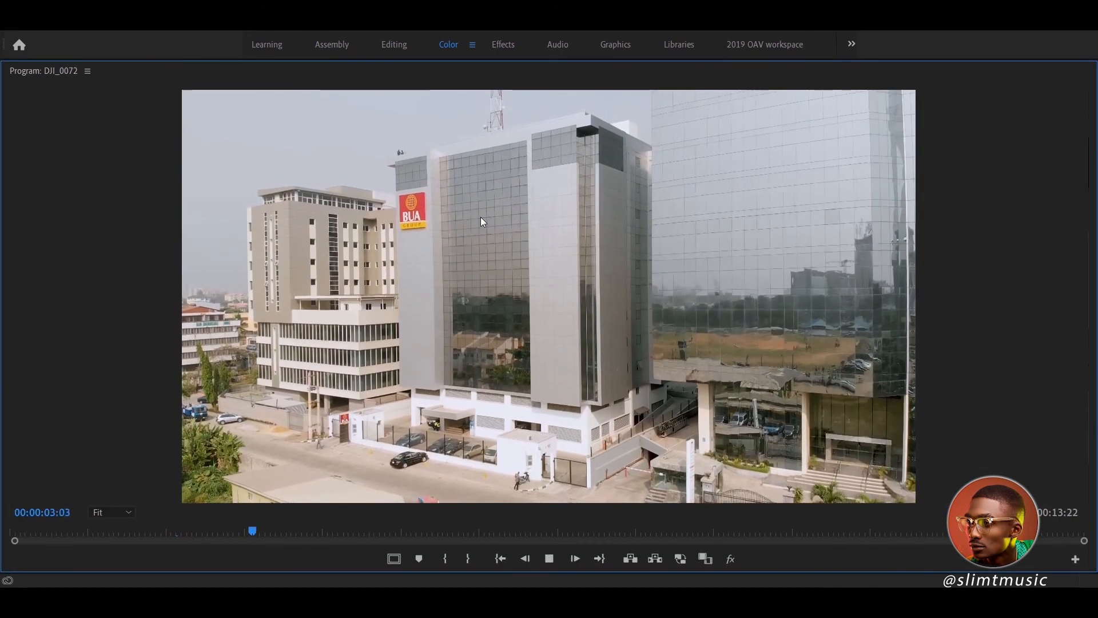
- Mute and unmute the effects during playback to compare the original footage with the grade
key("space")
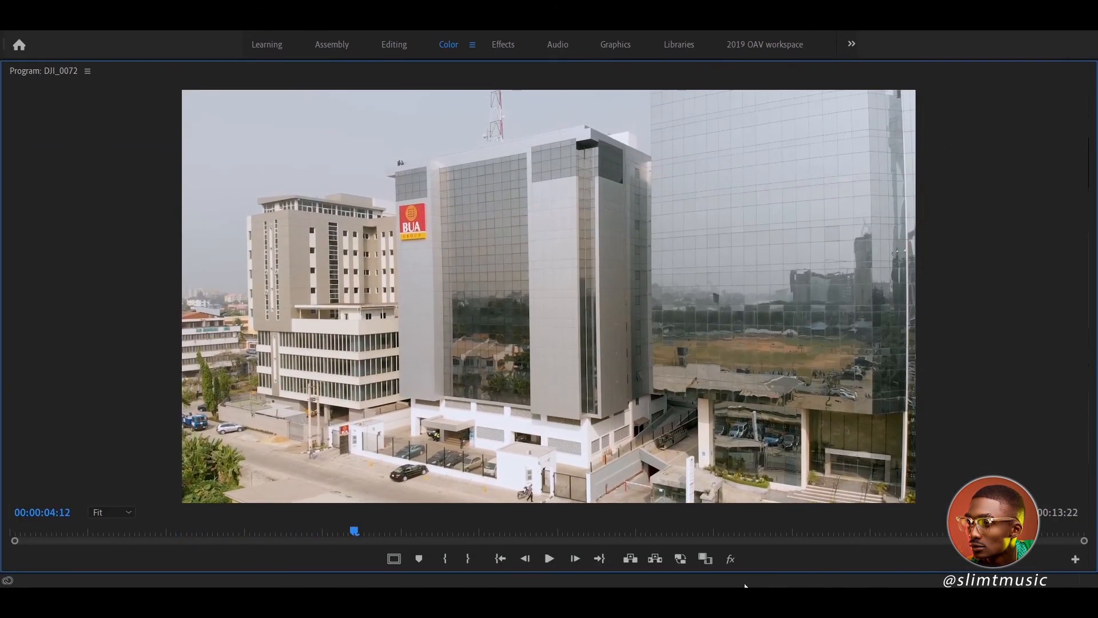
left_click(730, 558)
key("space")
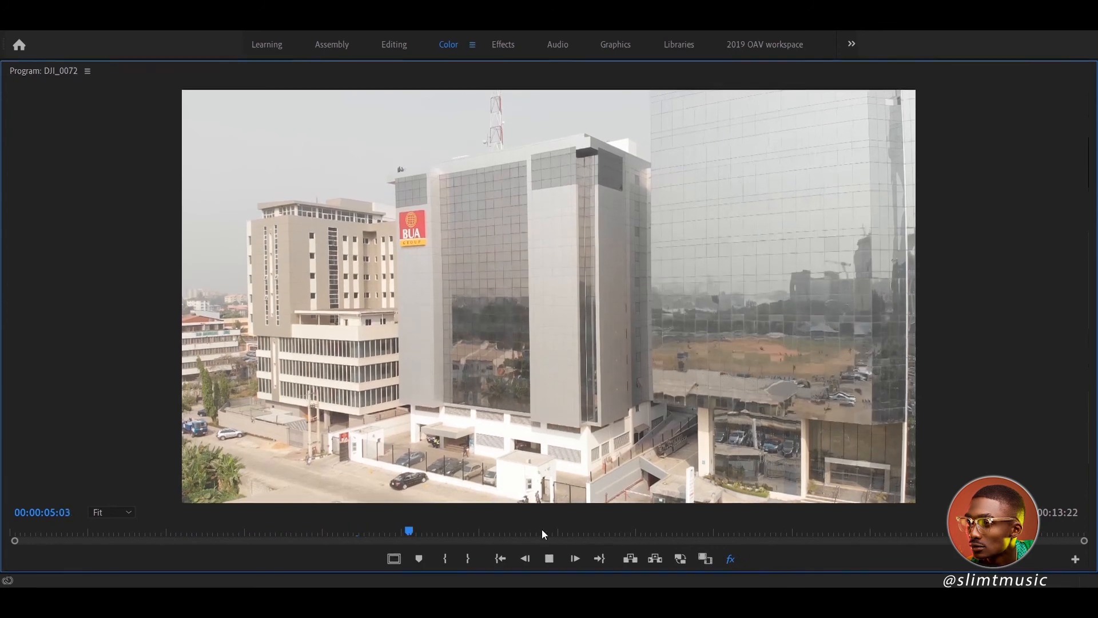
key("space")
left_click(730, 558)
key("space")
- Replay the graded clip from near its start in the maximized program preview and stop at about 9 seconds
left_click_drag(395, 538, 46, 542)
key("space")
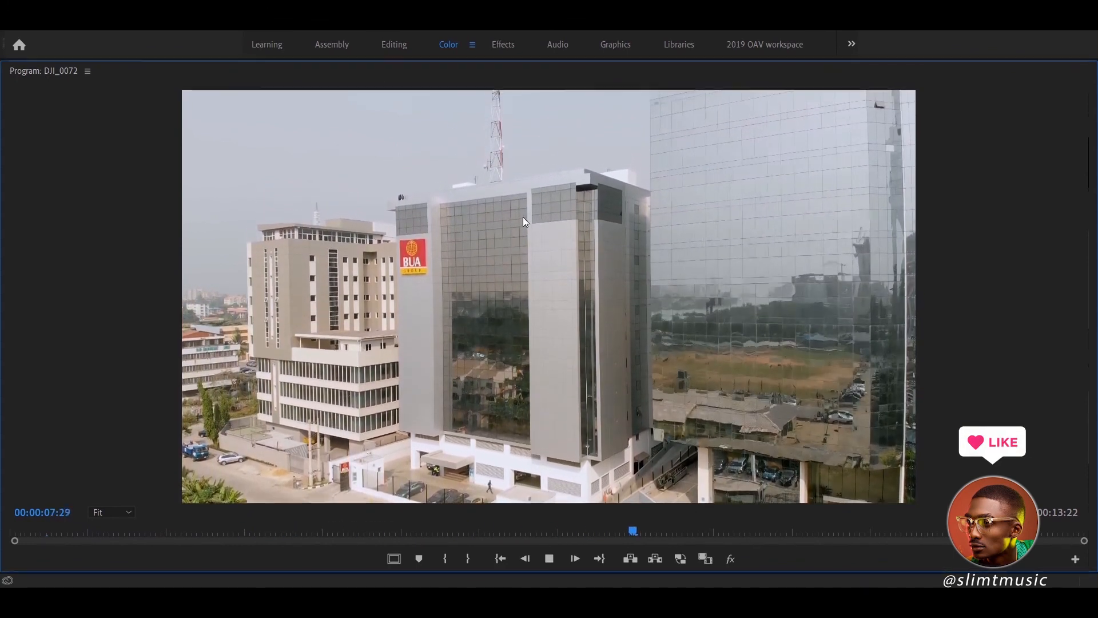
key("space")
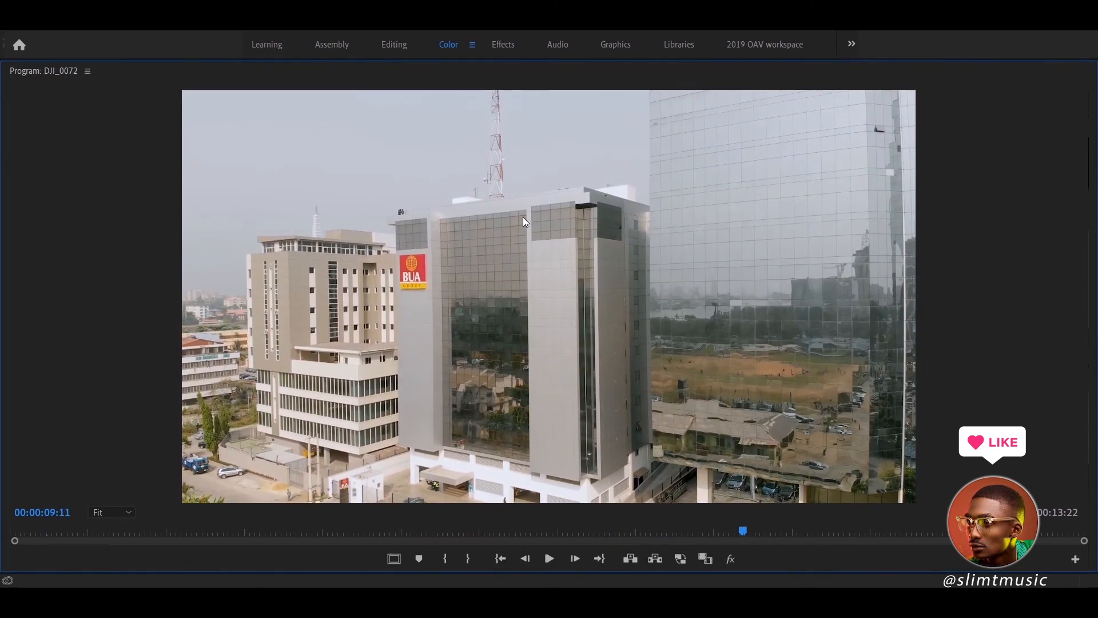